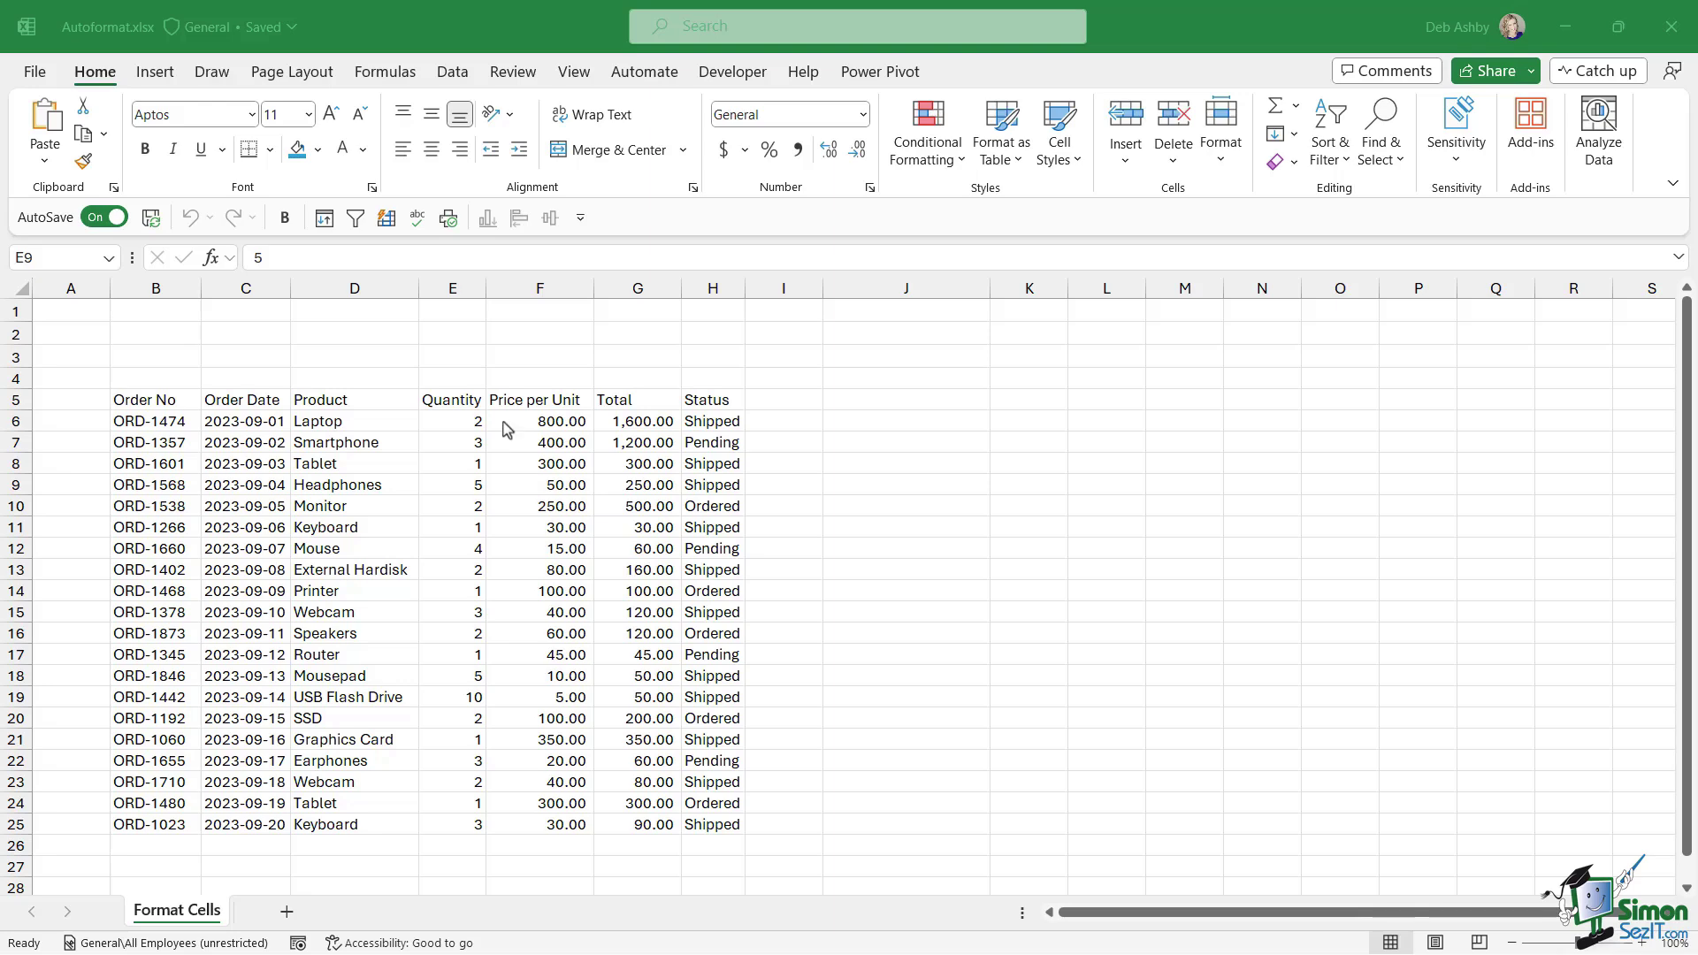
Browse the Page Layout, Formulas and Data tabs, then open Quick Access Toolbar More Commands
{"action": "left_click", "coordinate": [292, 71]}
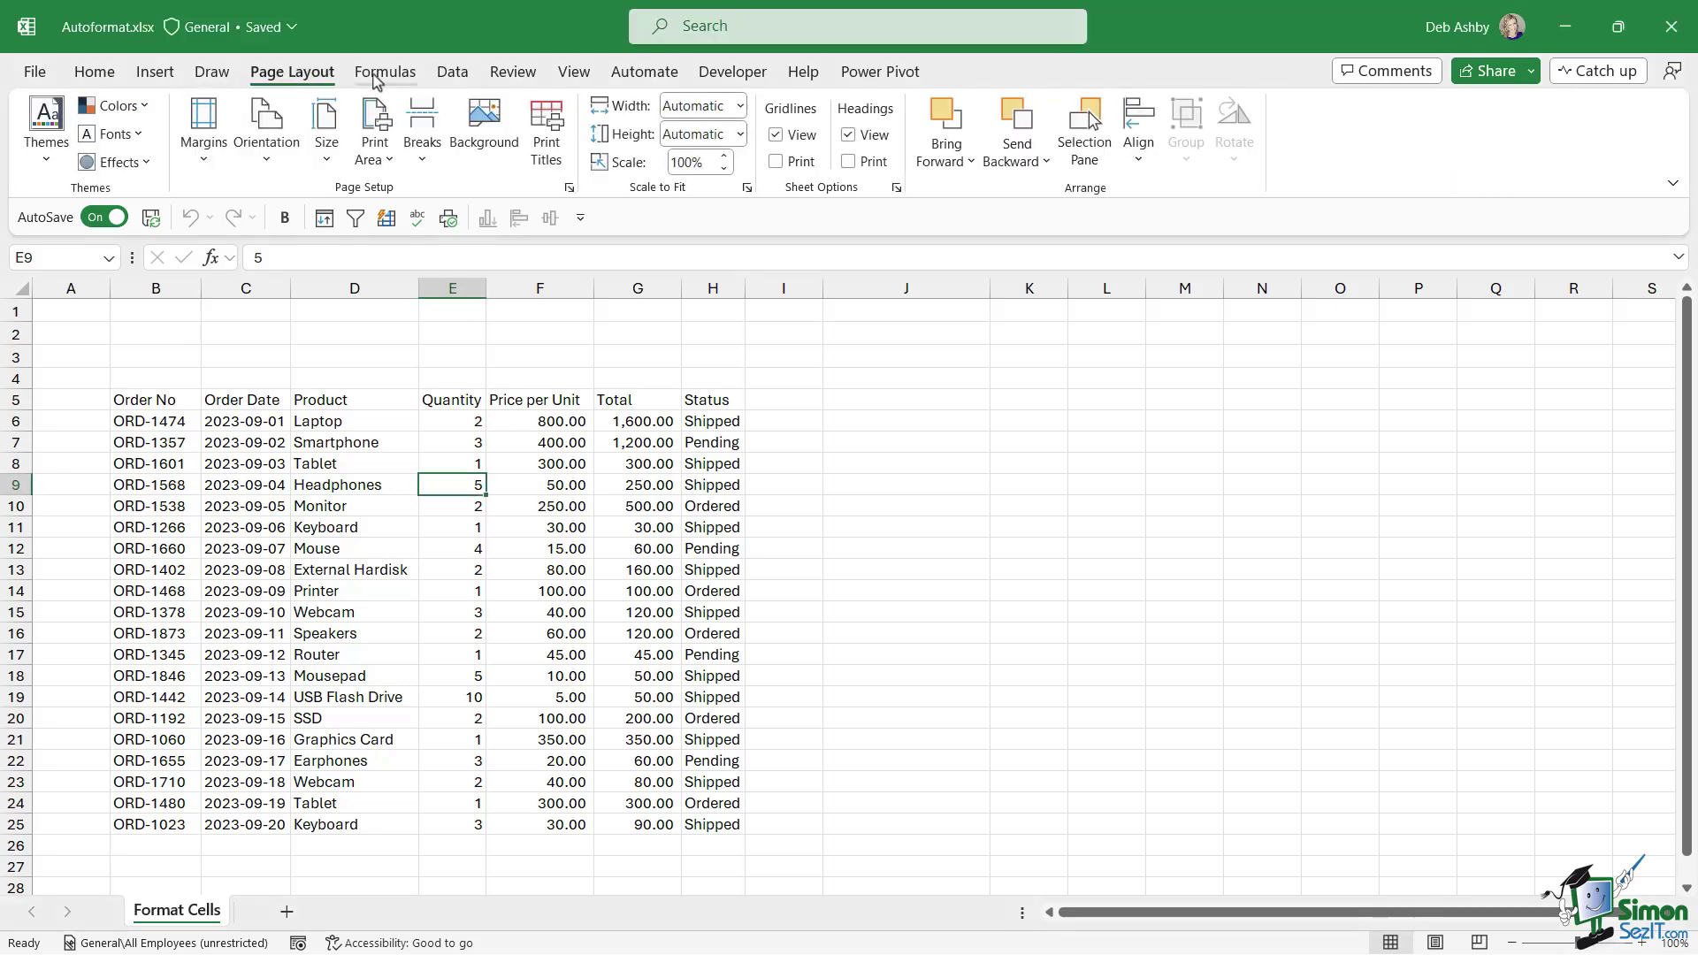
{"action": "left_click", "coordinate": [384, 71]}
{"action": "left_click", "coordinate": [453, 72]}
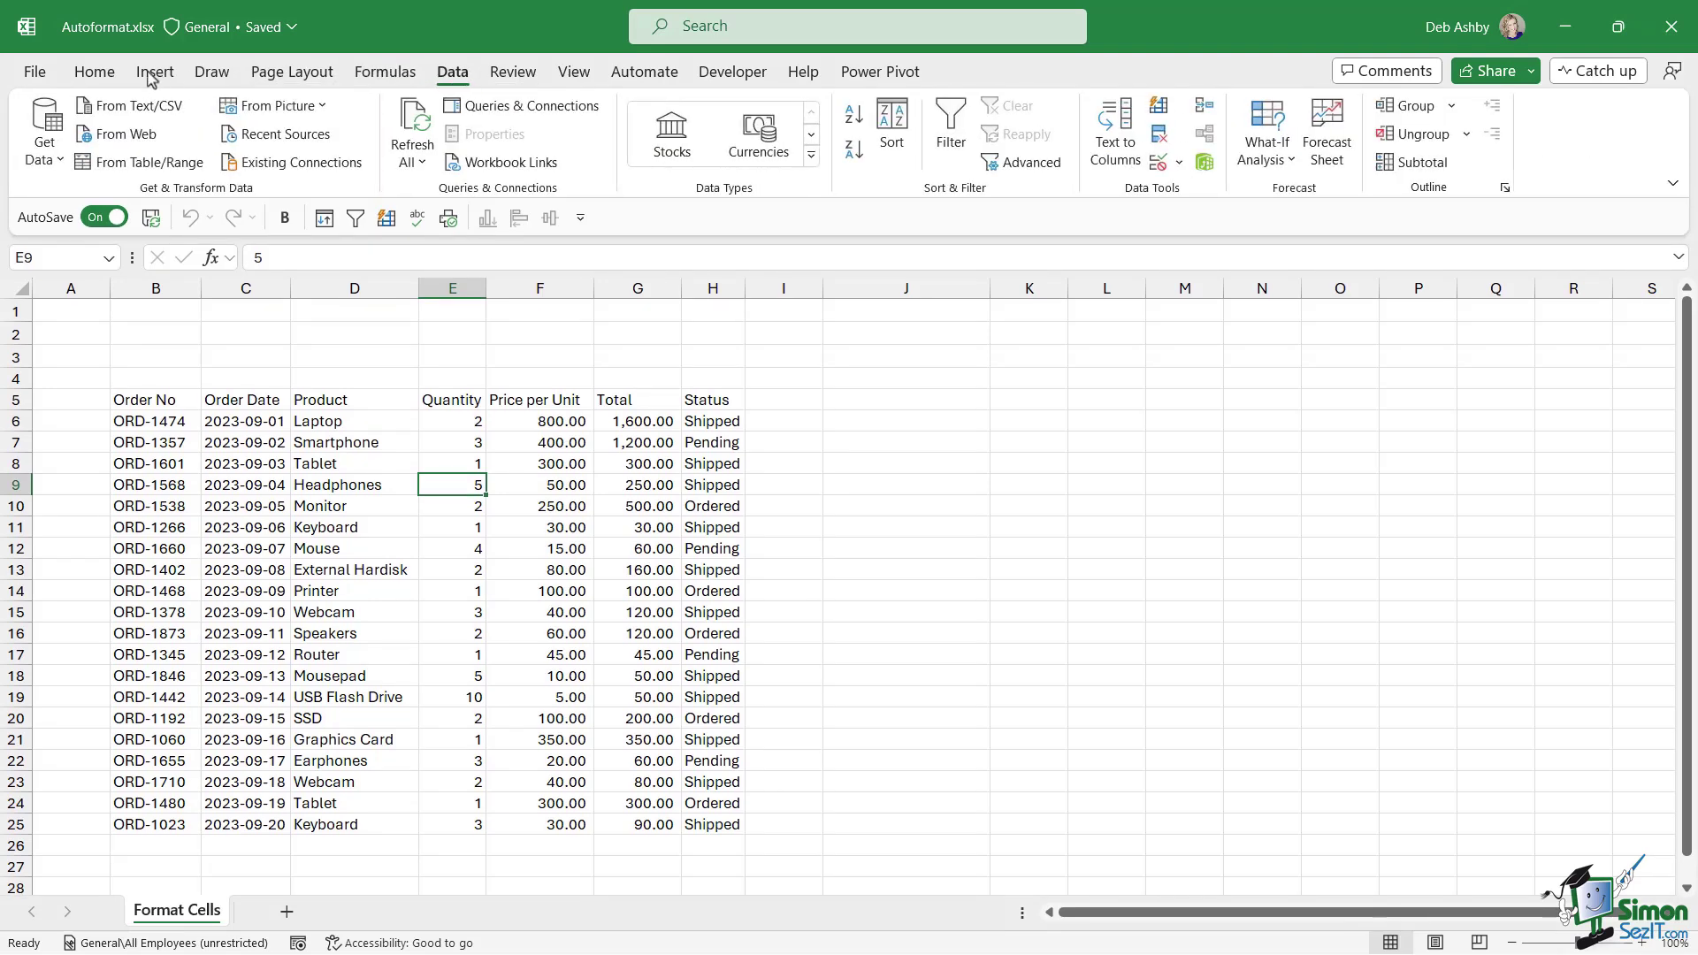
{"action": "left_click", "coordinate": [97, 72]}
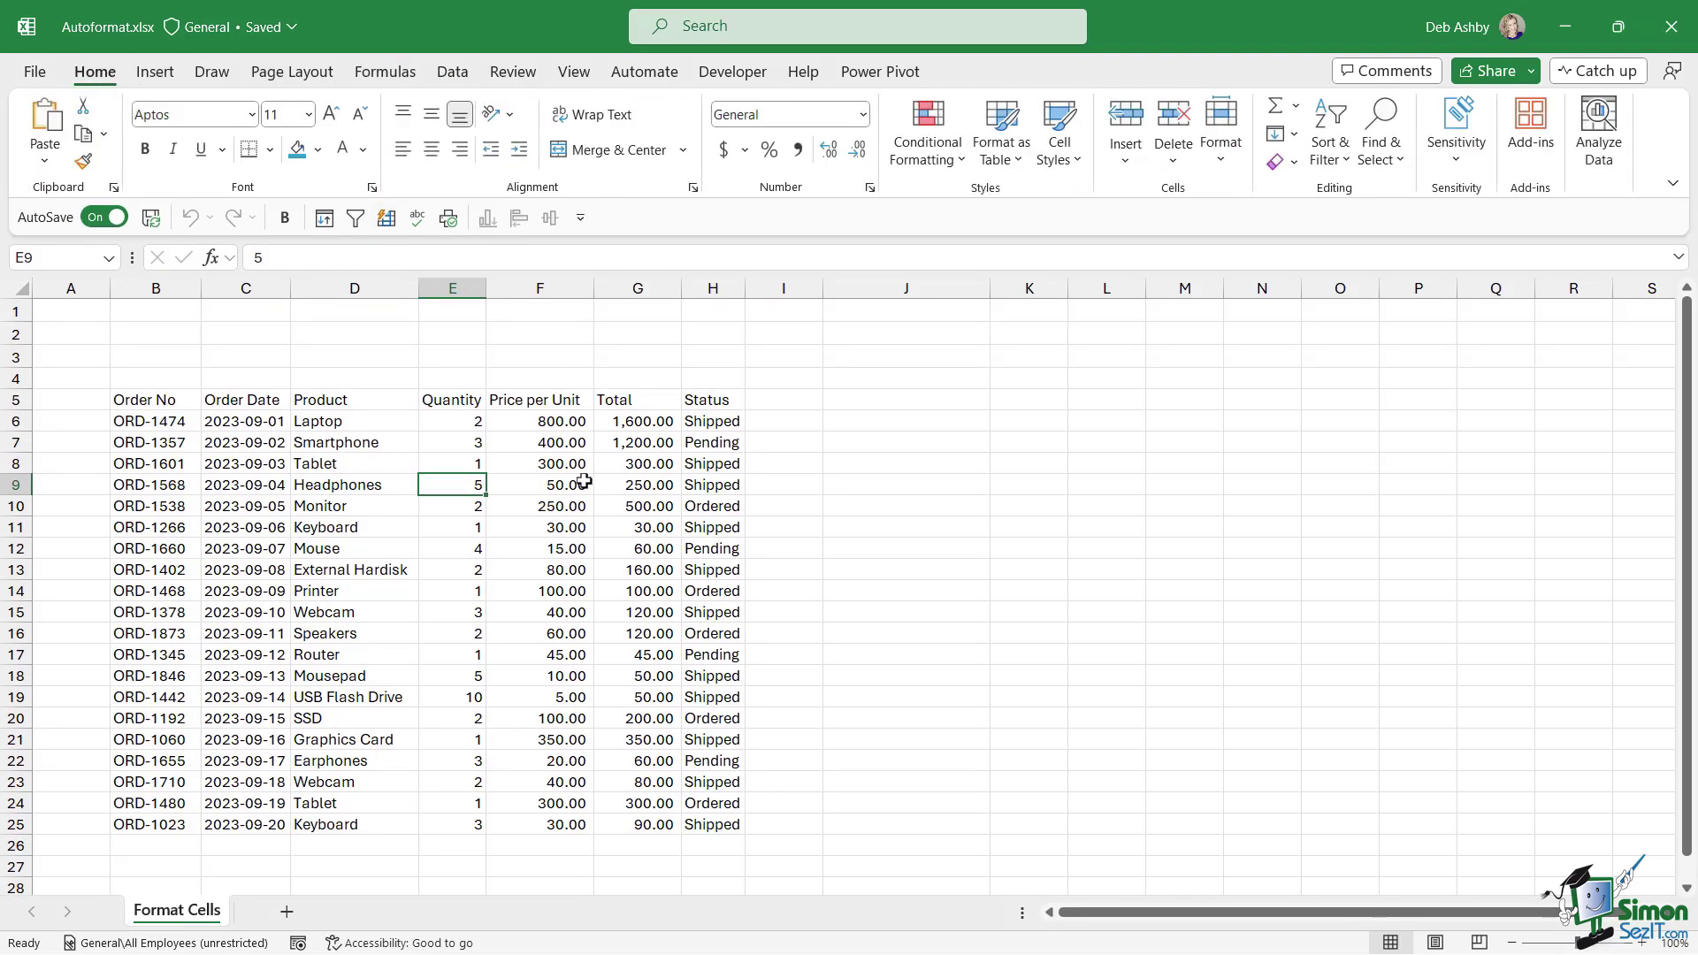
{"action": "left_click", "coordinate": [580, 218]}
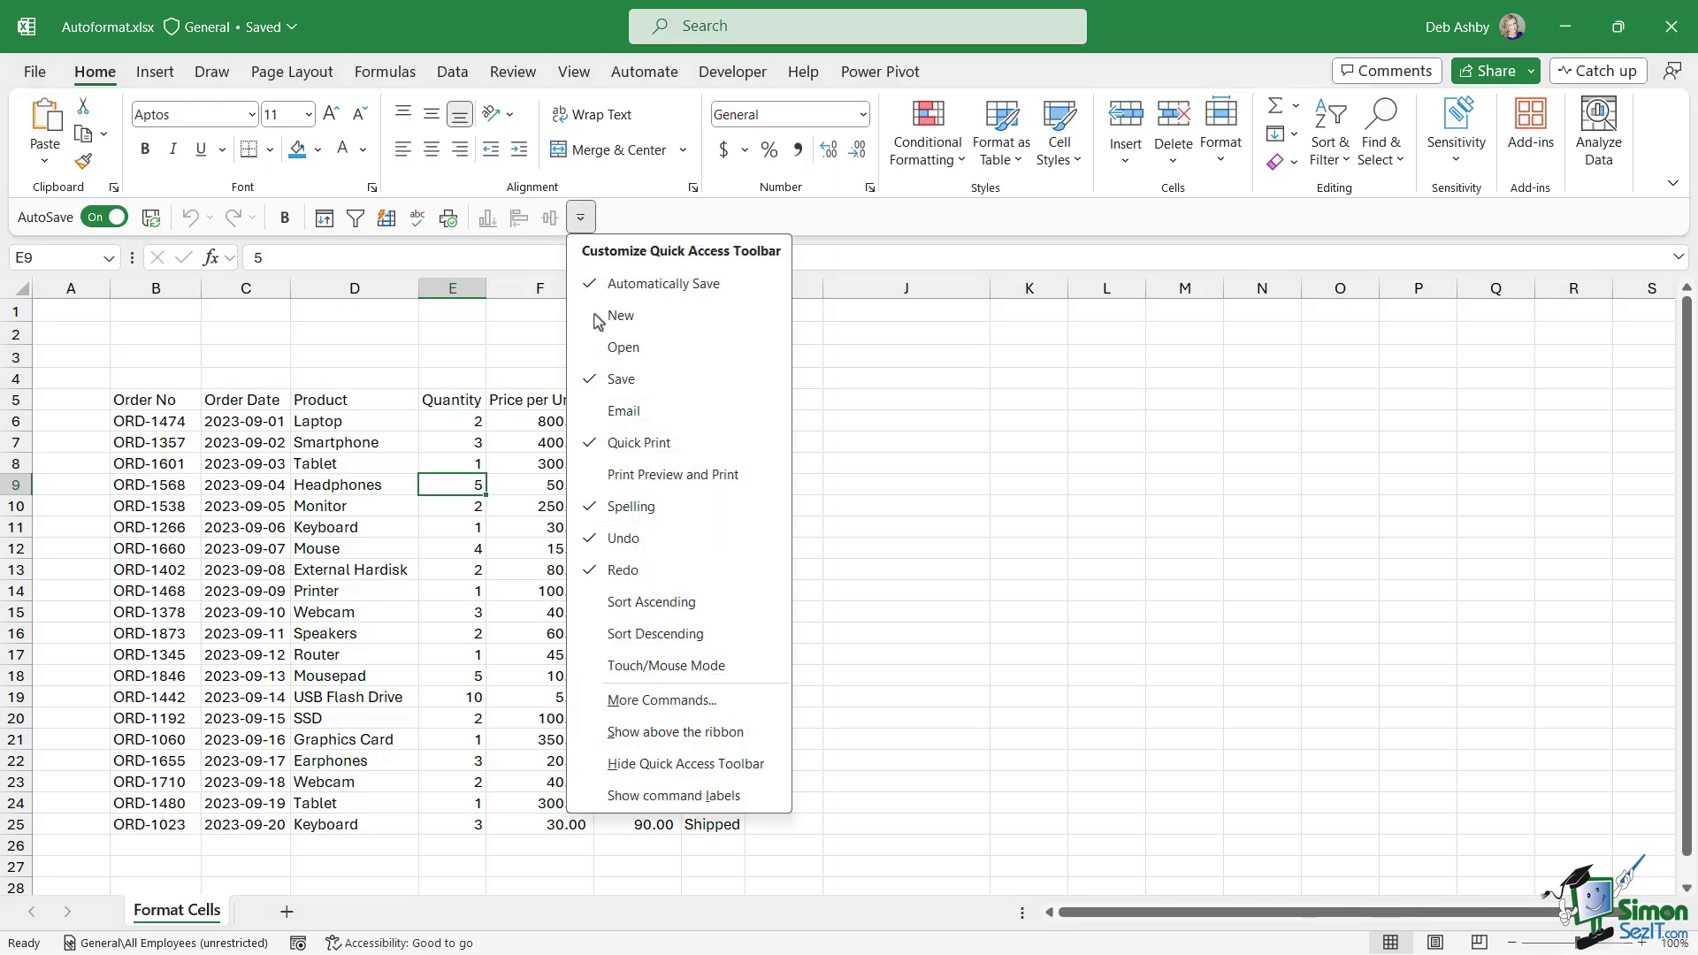
{"action": "left_click", "coordinate": [645, 700]}
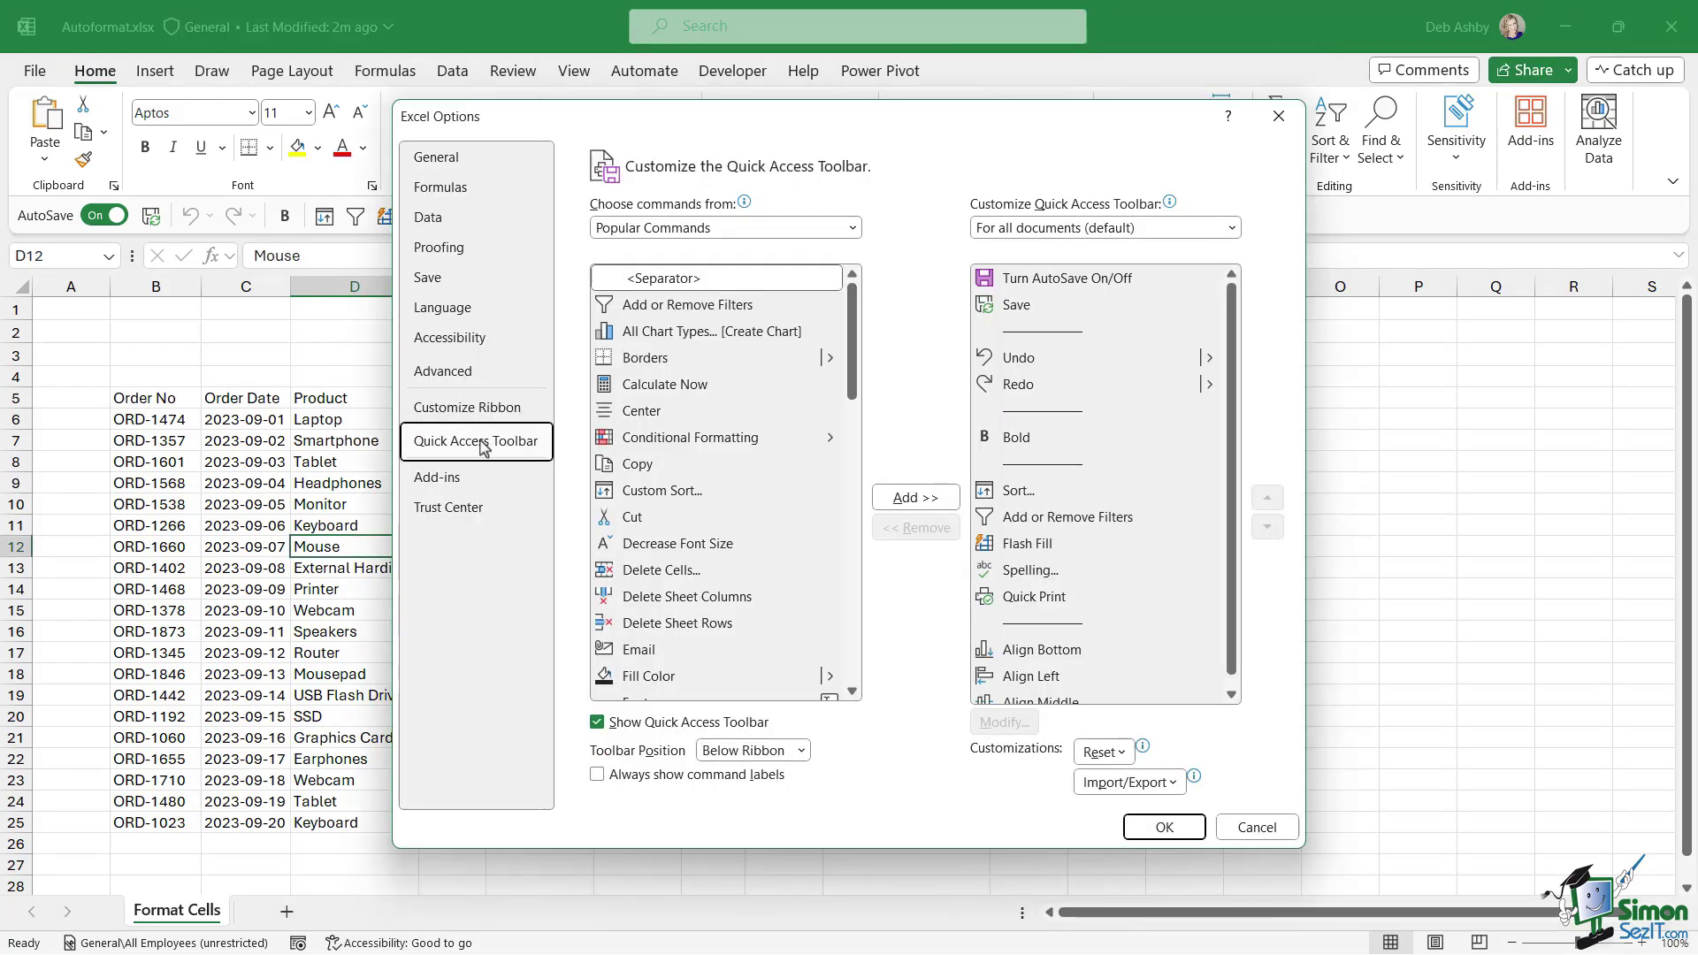
Add AutoFormat... from All Commands to the Quick Access Toolbar and confirm with OK
{"action": "left_click", "coordinate": [854, 228]}
{"action": "key", "text": "Escape"}
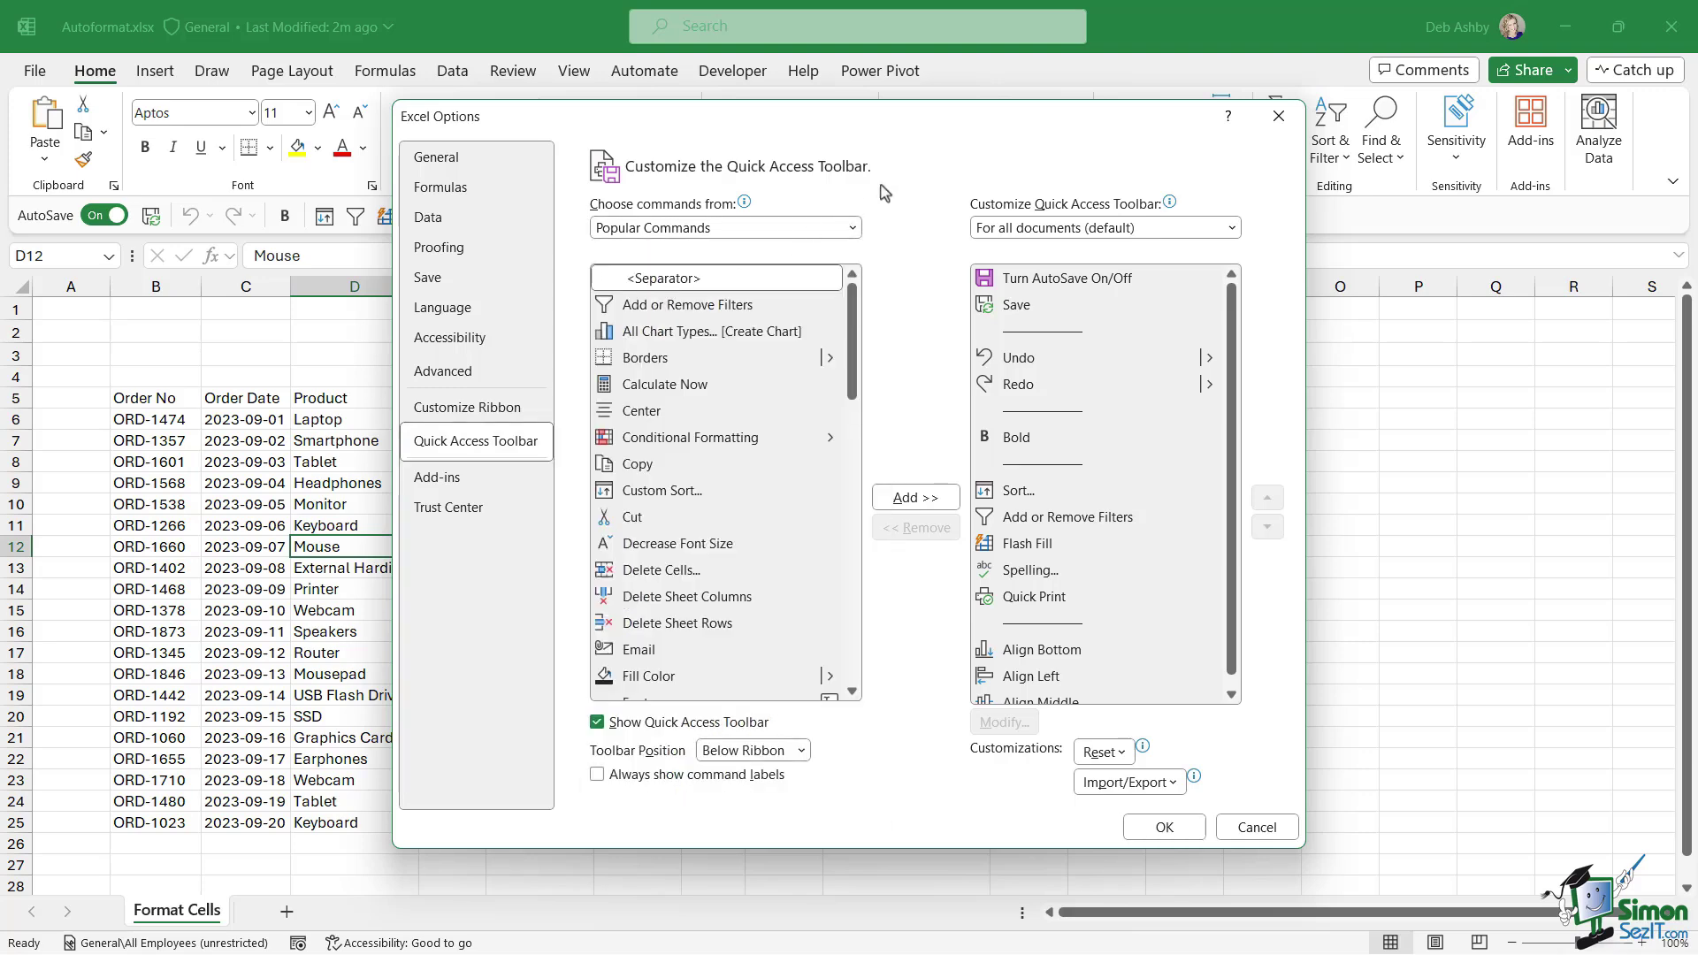
{"action": "key", "text": "Down"}
{"action": "key", "text": "Down"}
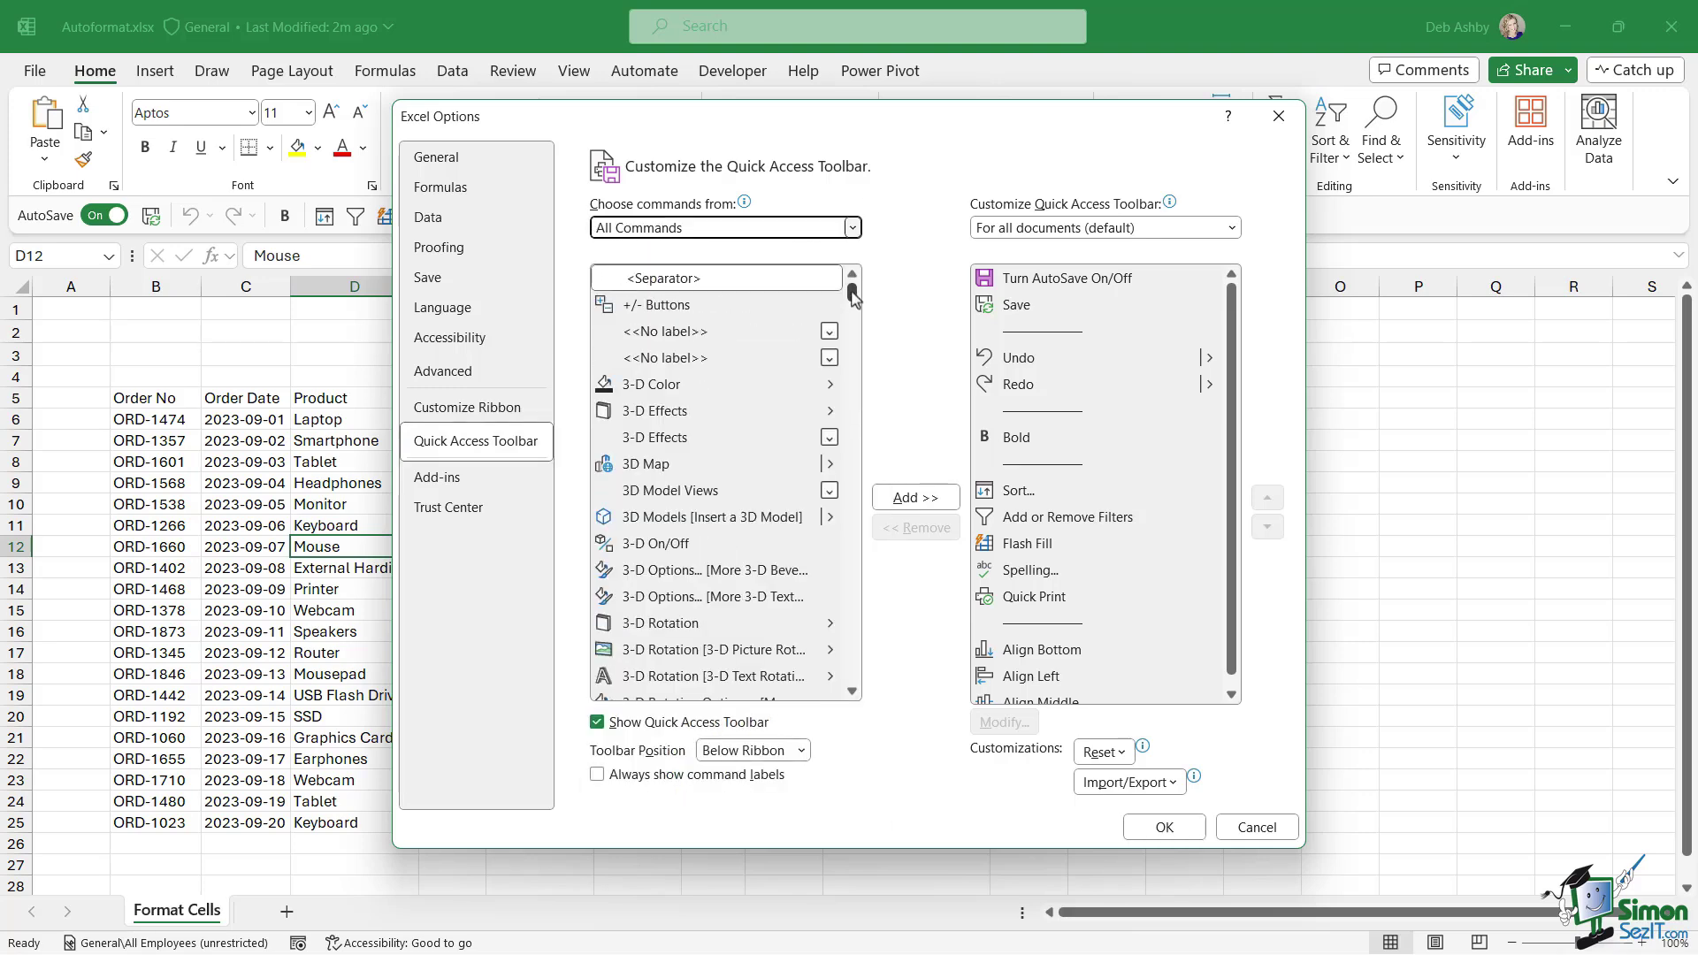
{"action": "left_click_drag", "start_coordinate": [852, 293], "coordinate": [861, 327]}
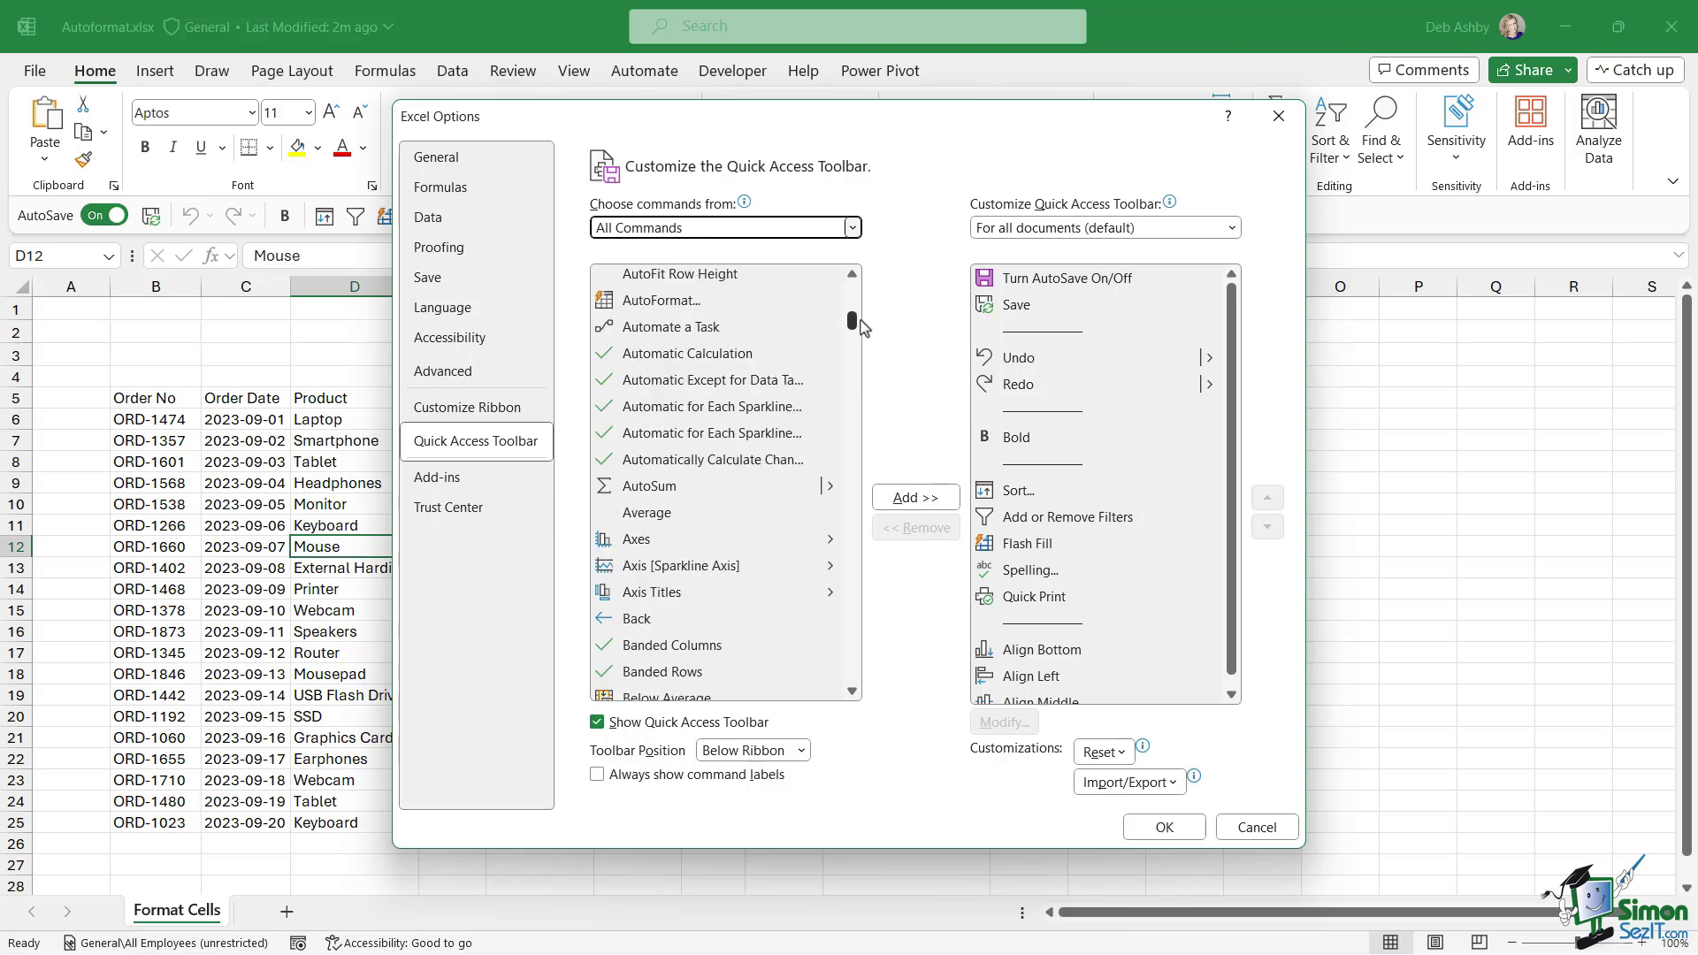
{"action": "left_click", "coordinate": [656, 305]}
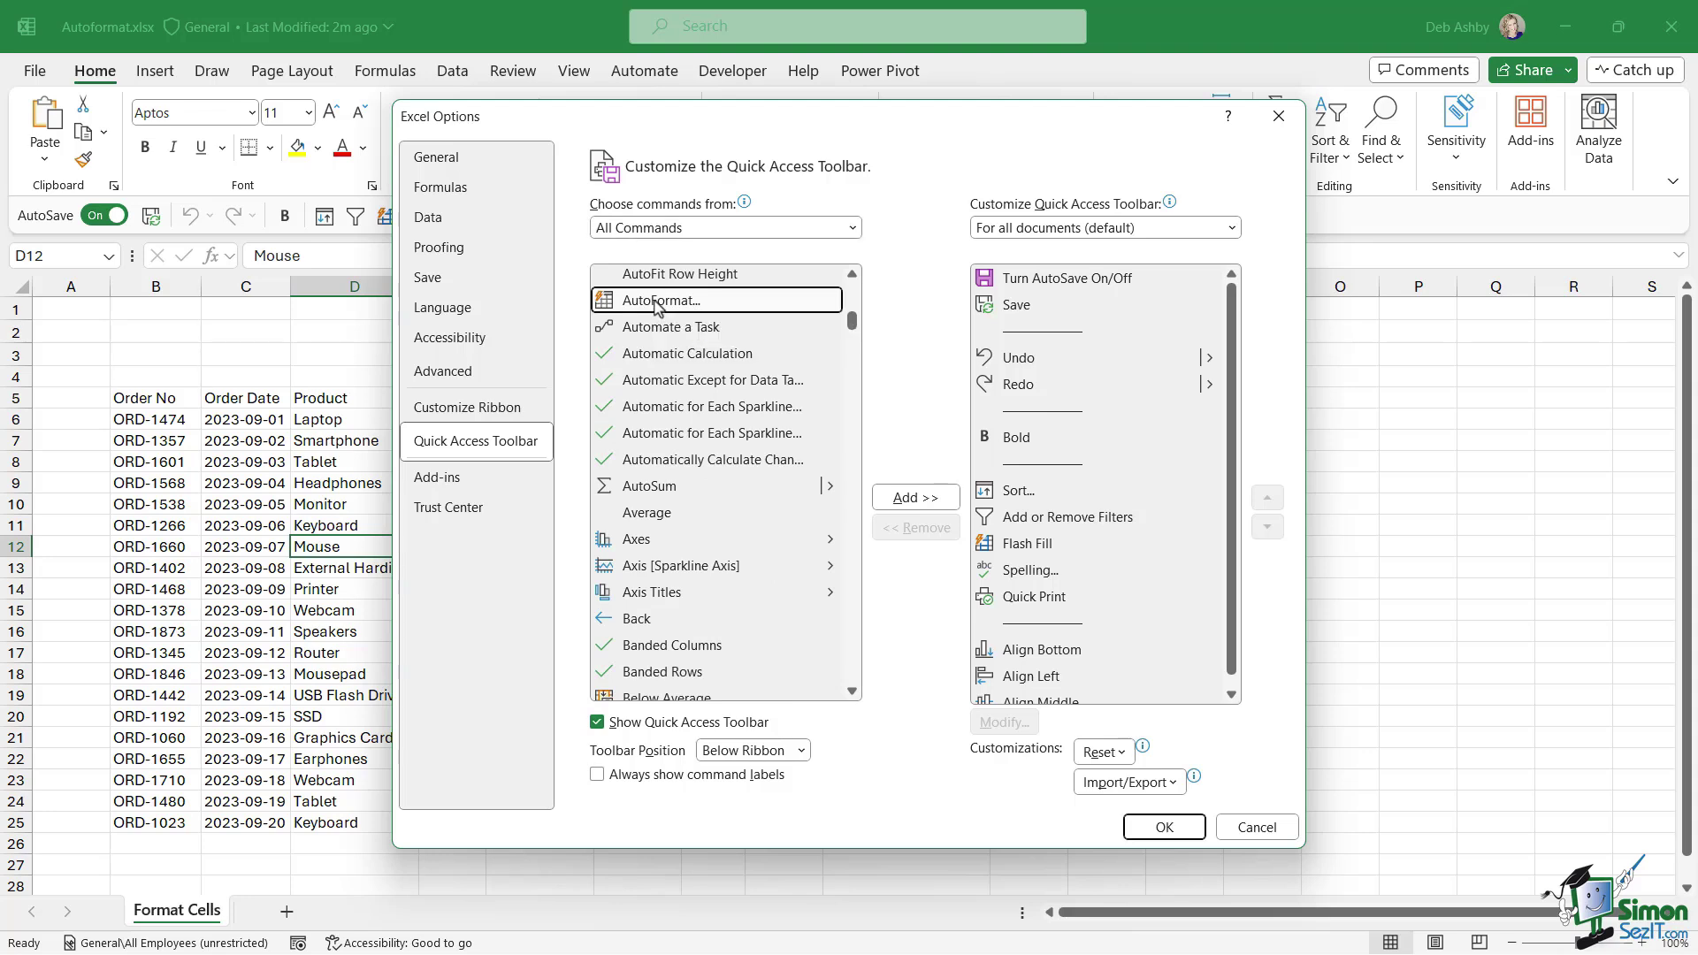
{"action": "left_click", "coordinate": [905, 501]}
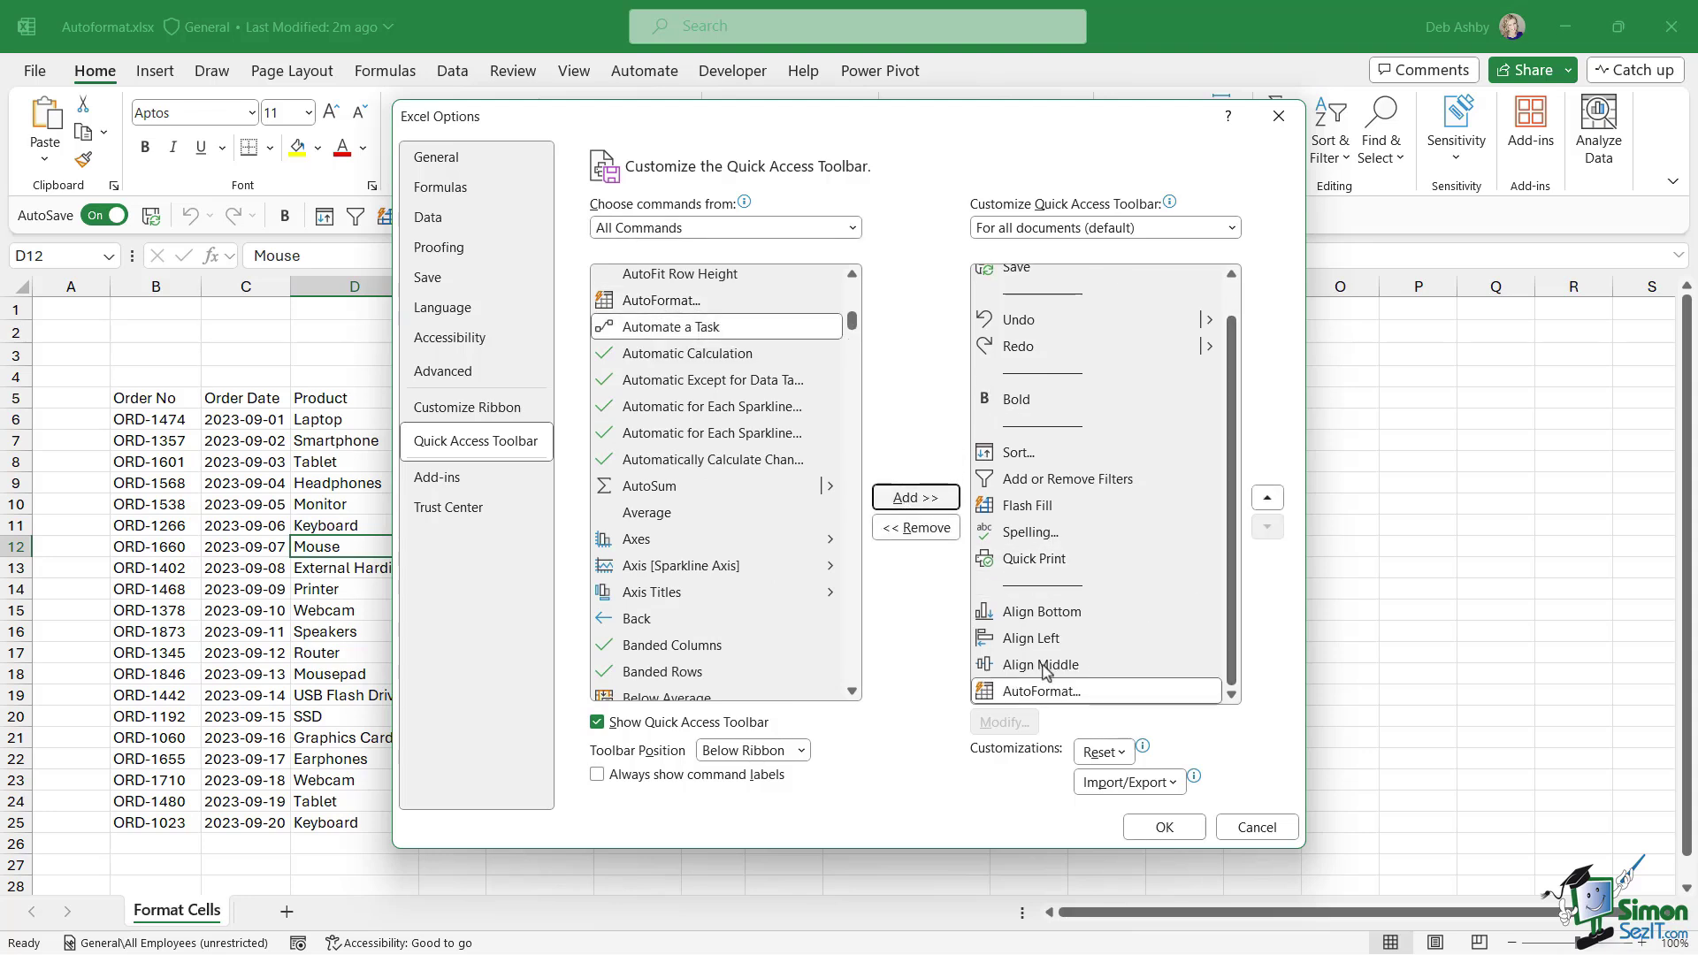
{"action": "left_click", "coordinate": [1171, 827]}
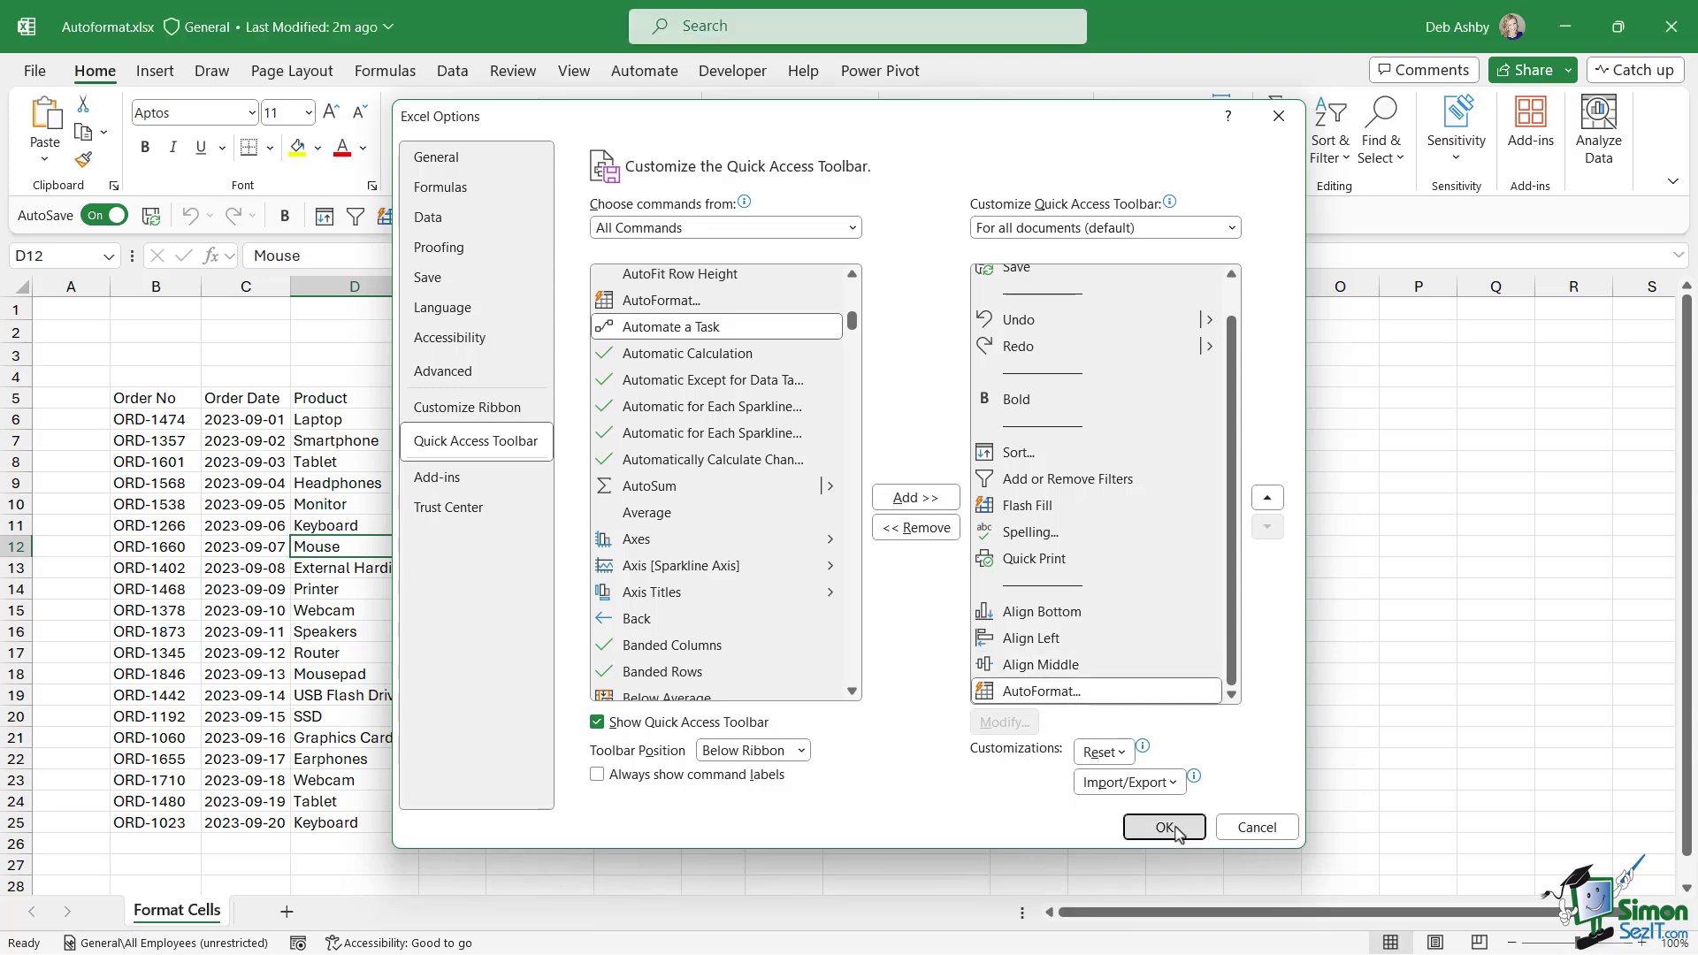
Select a cell in the order table and launch AutoFormat from the Quick Access Toolbar
{"action": "left_click", "coordinate": [566, 588]}
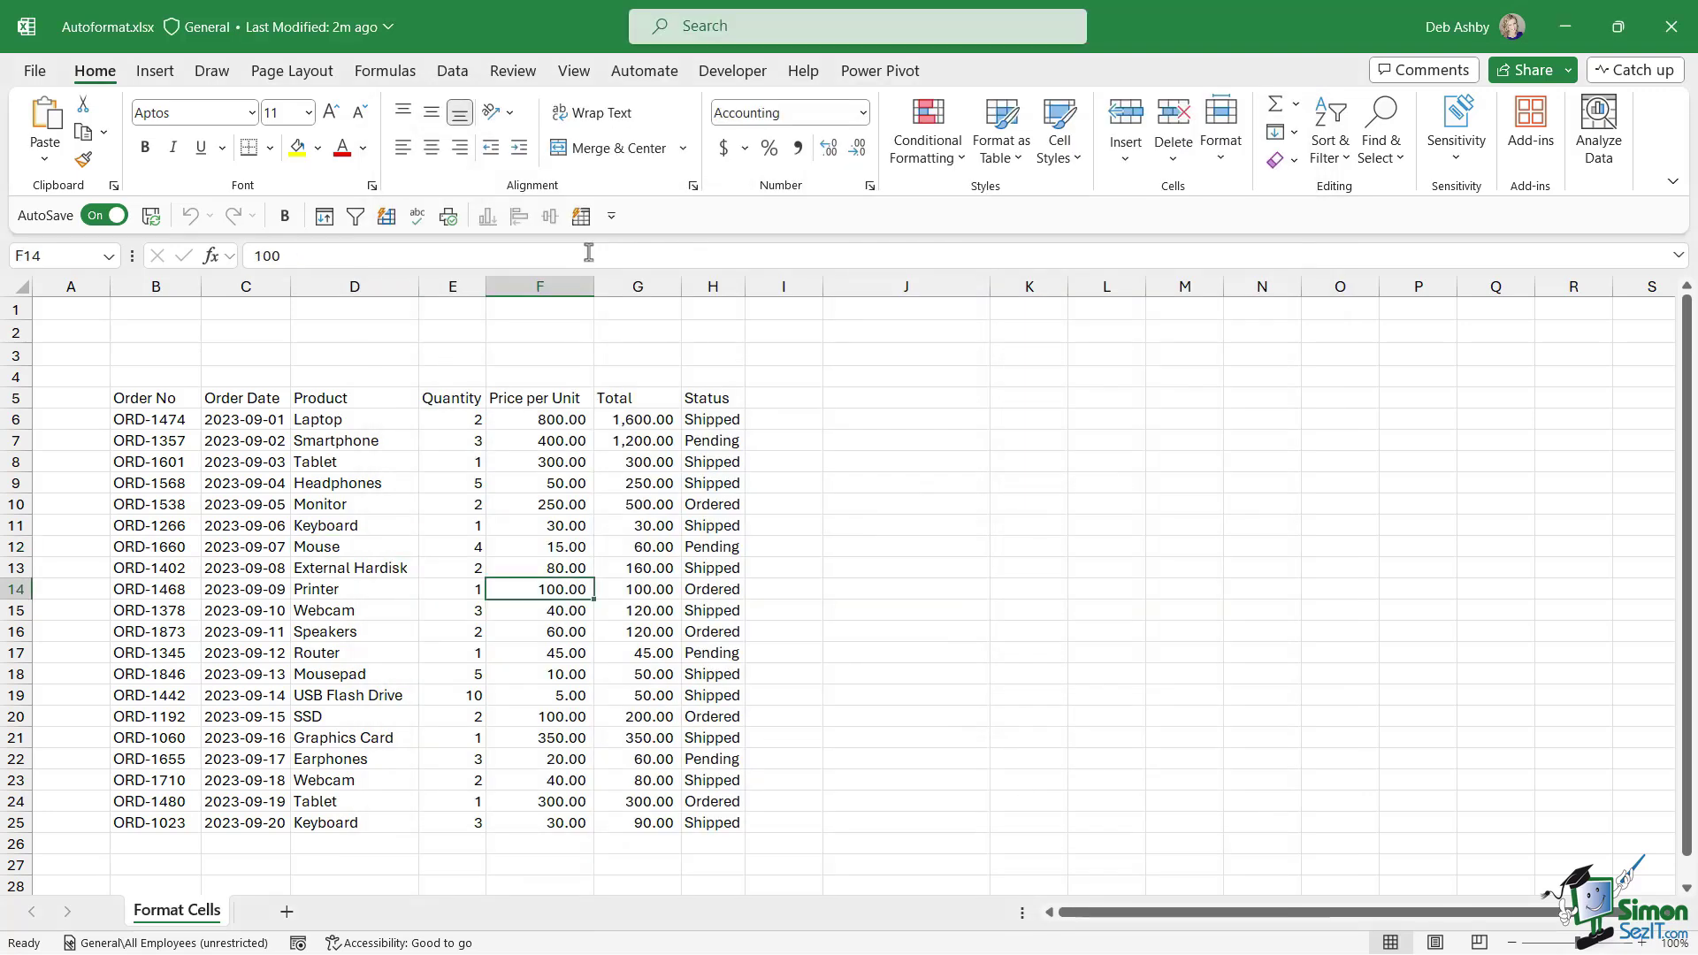
{"action": "left_click", "coordinate": [364, 510]}
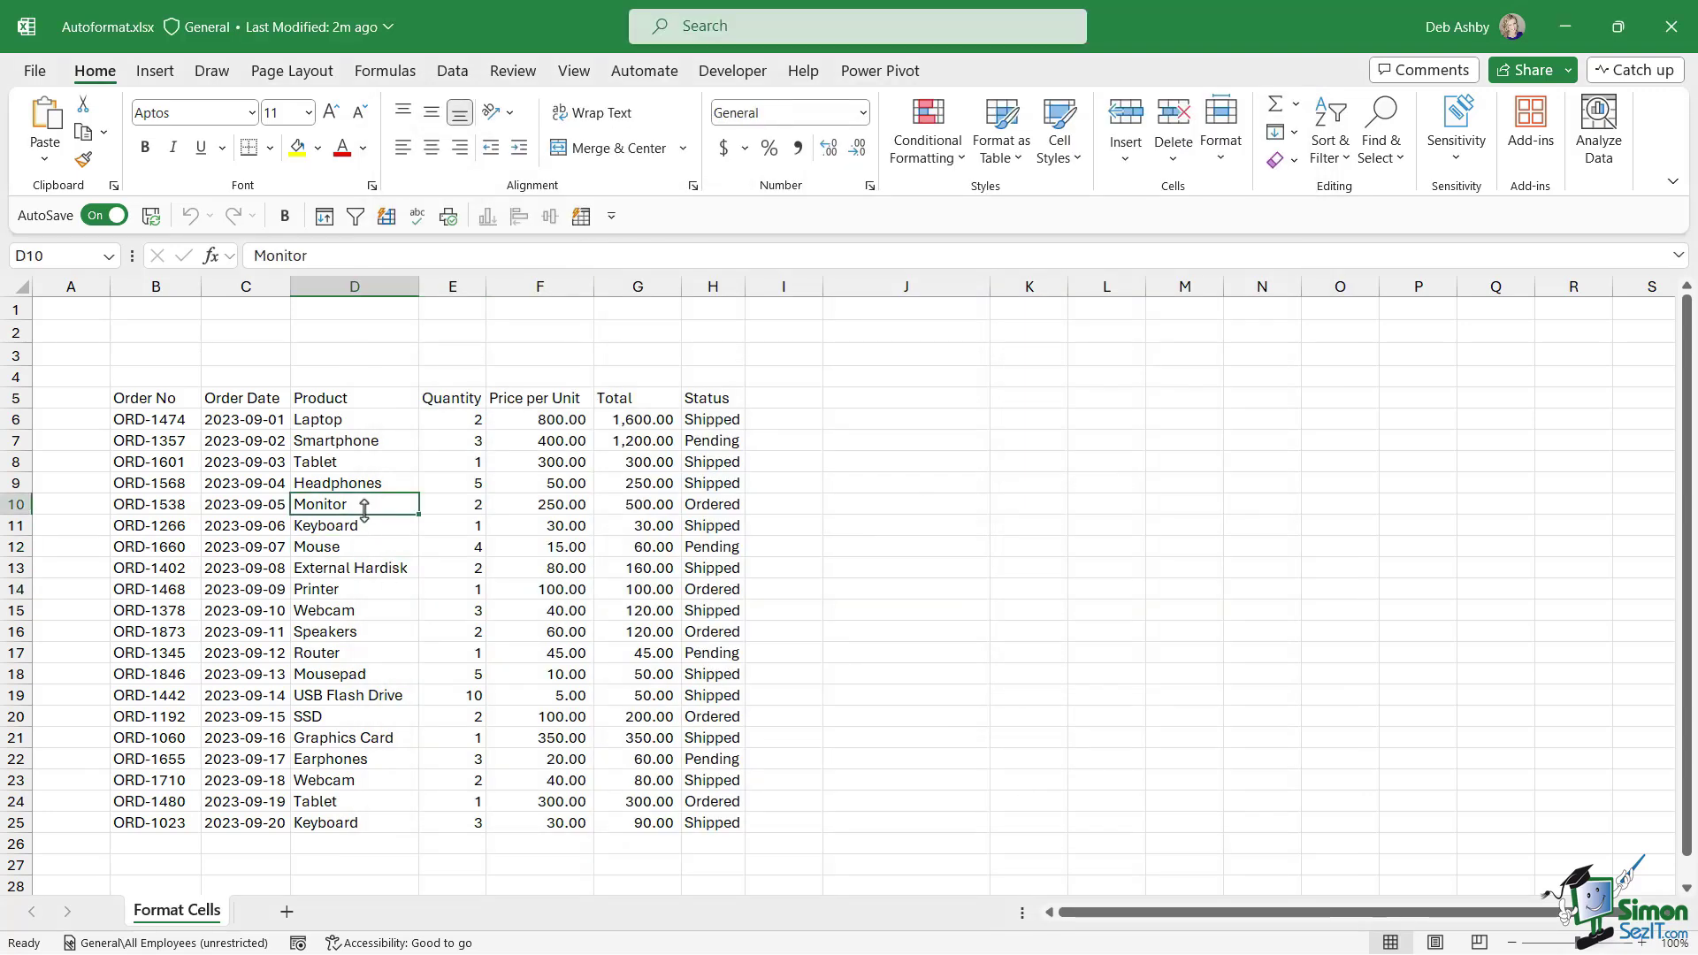
{"action": "left_click", "coordinate": [581, 217]}
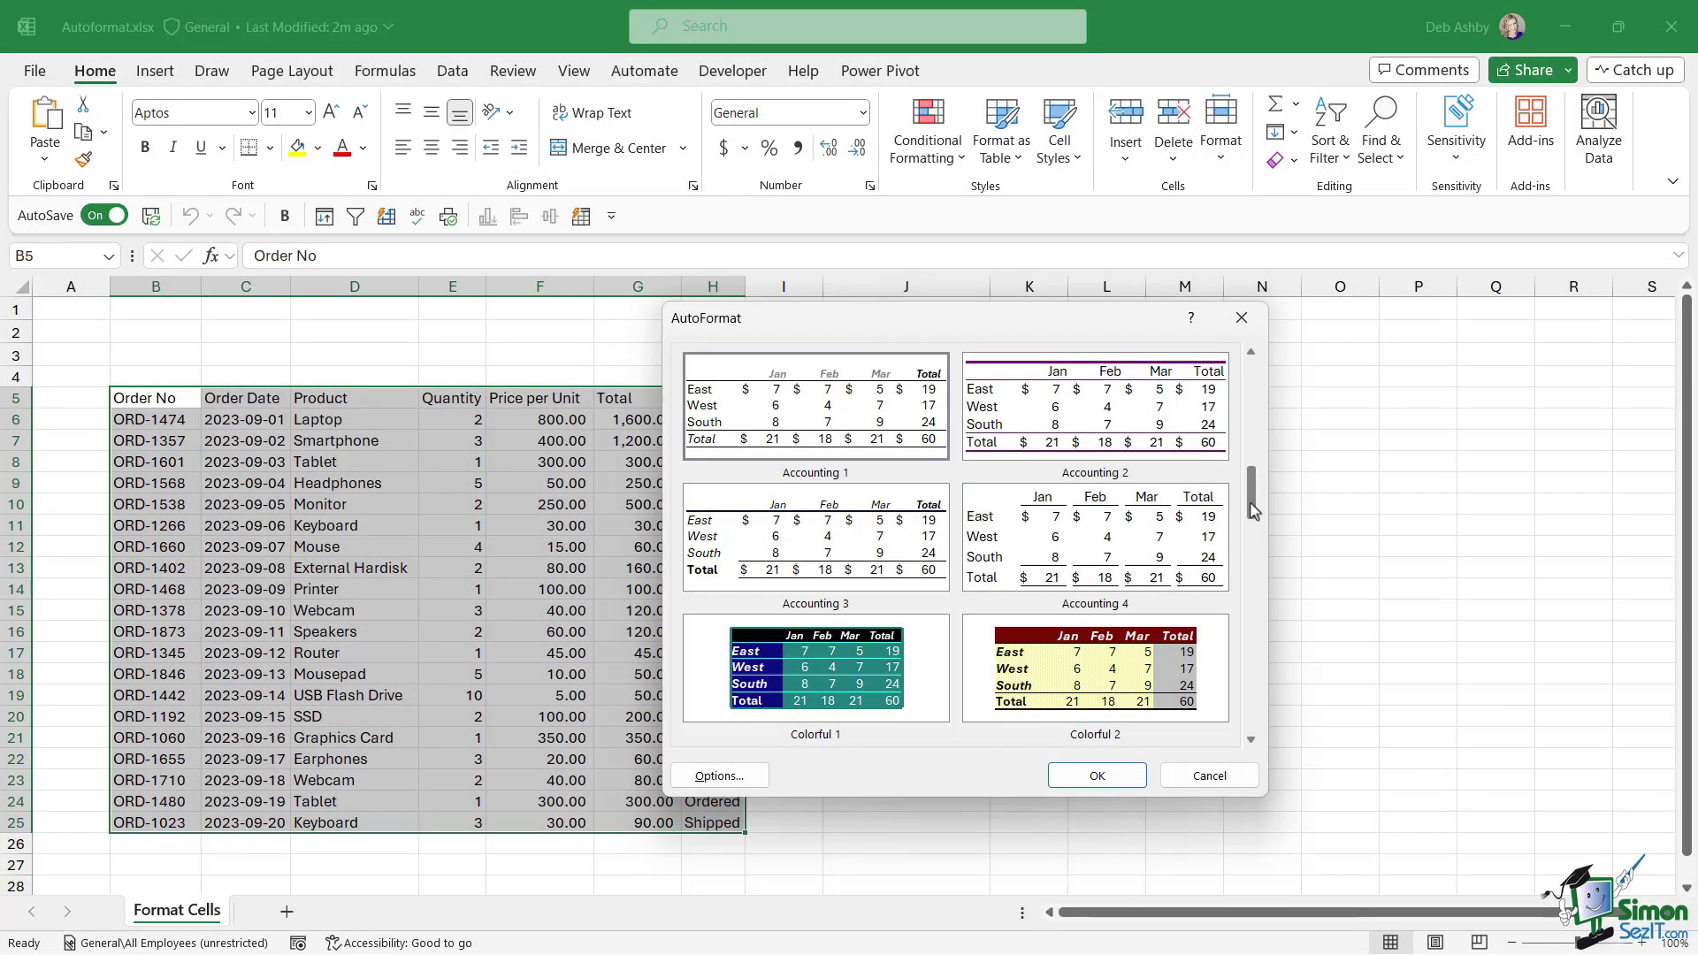
Apply the Classic 3 AutoFormat to B5:H25 without its Number and Width/Height parts
{"action": "left_click_drag", "start_coordinate": [1253, 510], "coordinate": [1257, 387]}
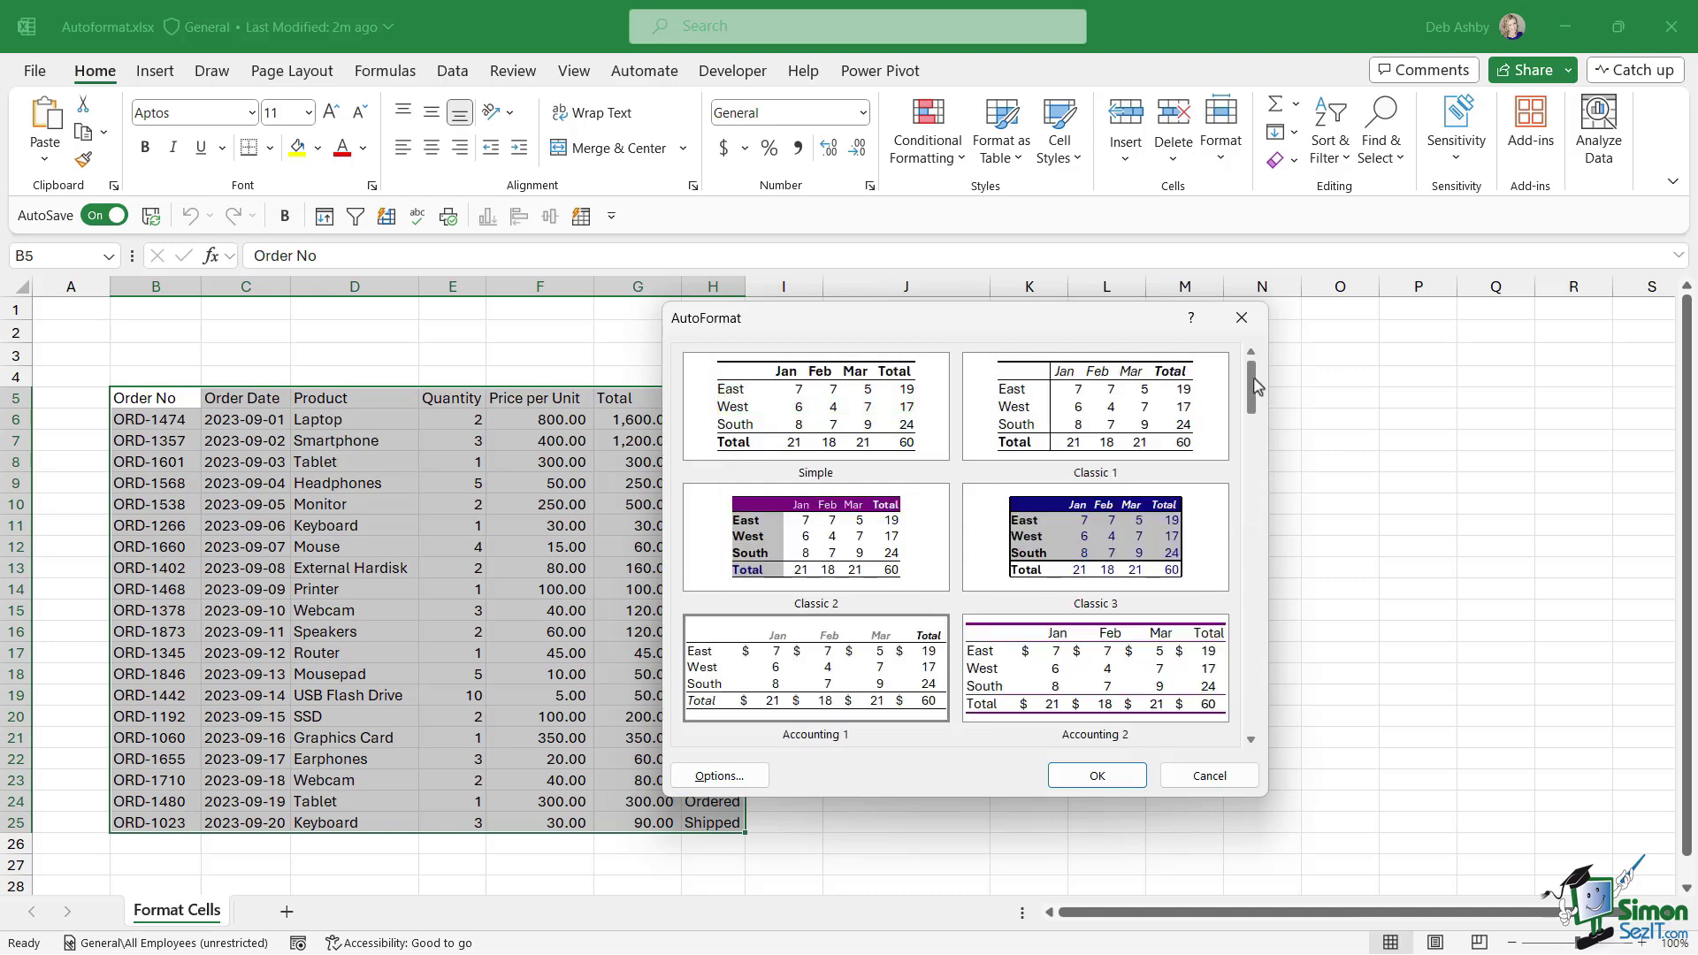
{"action": "left_click", "coordinate": [1070, 543]}
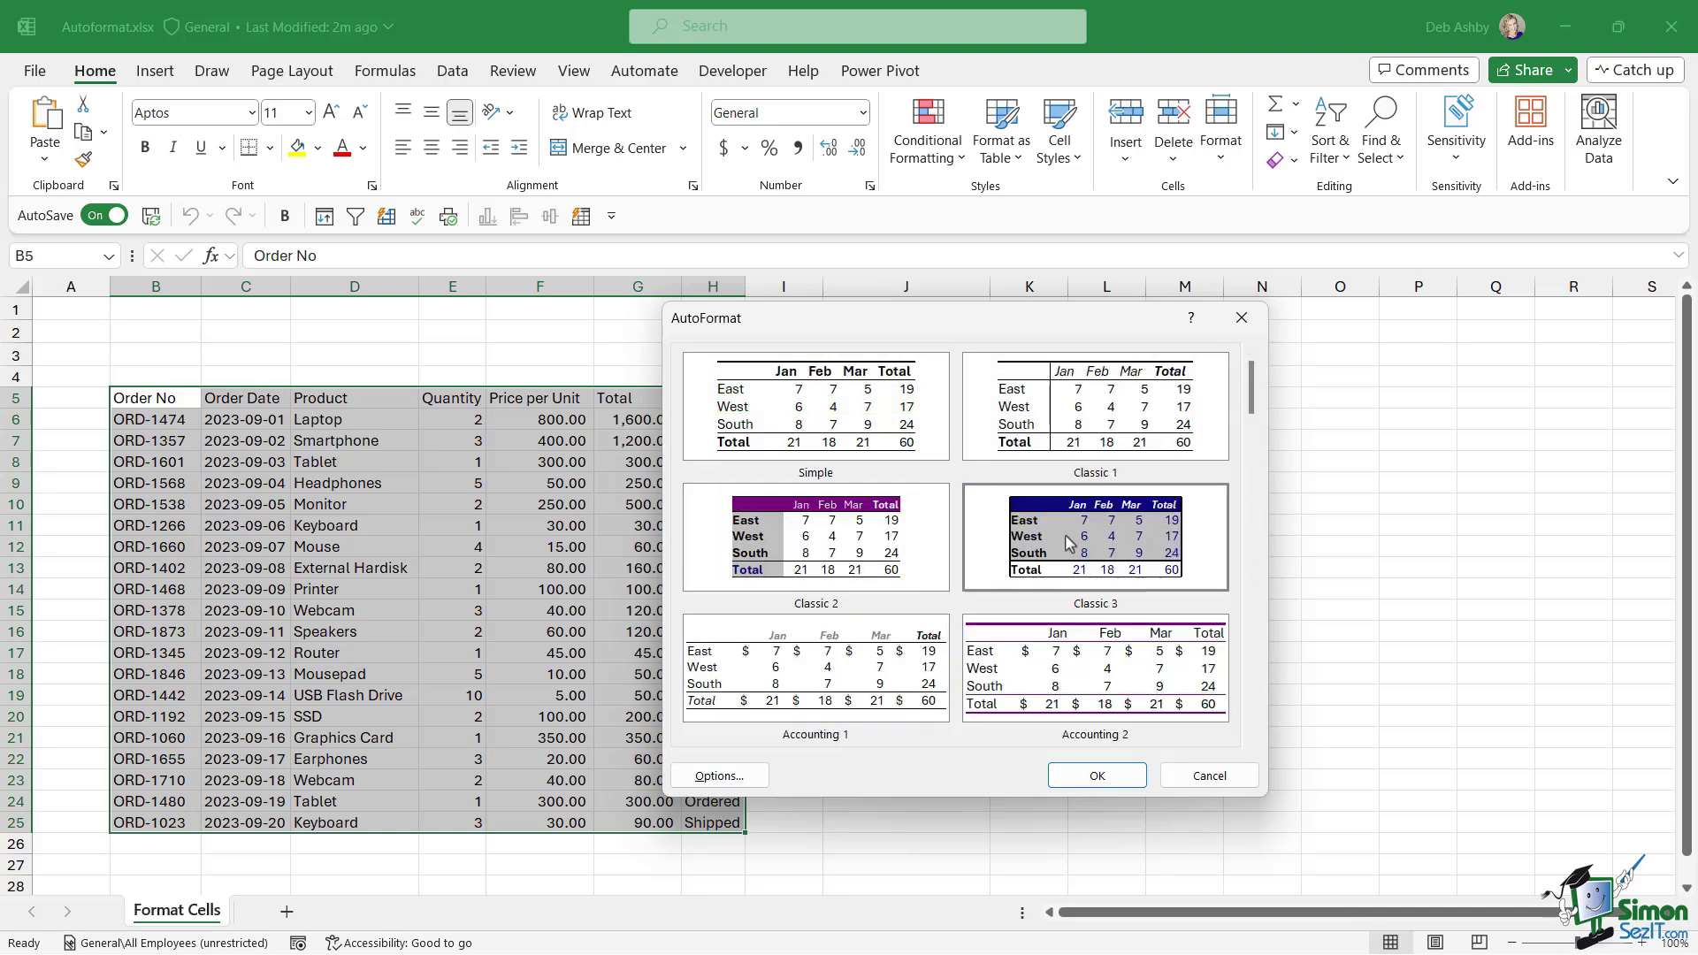
{"action": "left_click", "coordinate": [727, 776]}
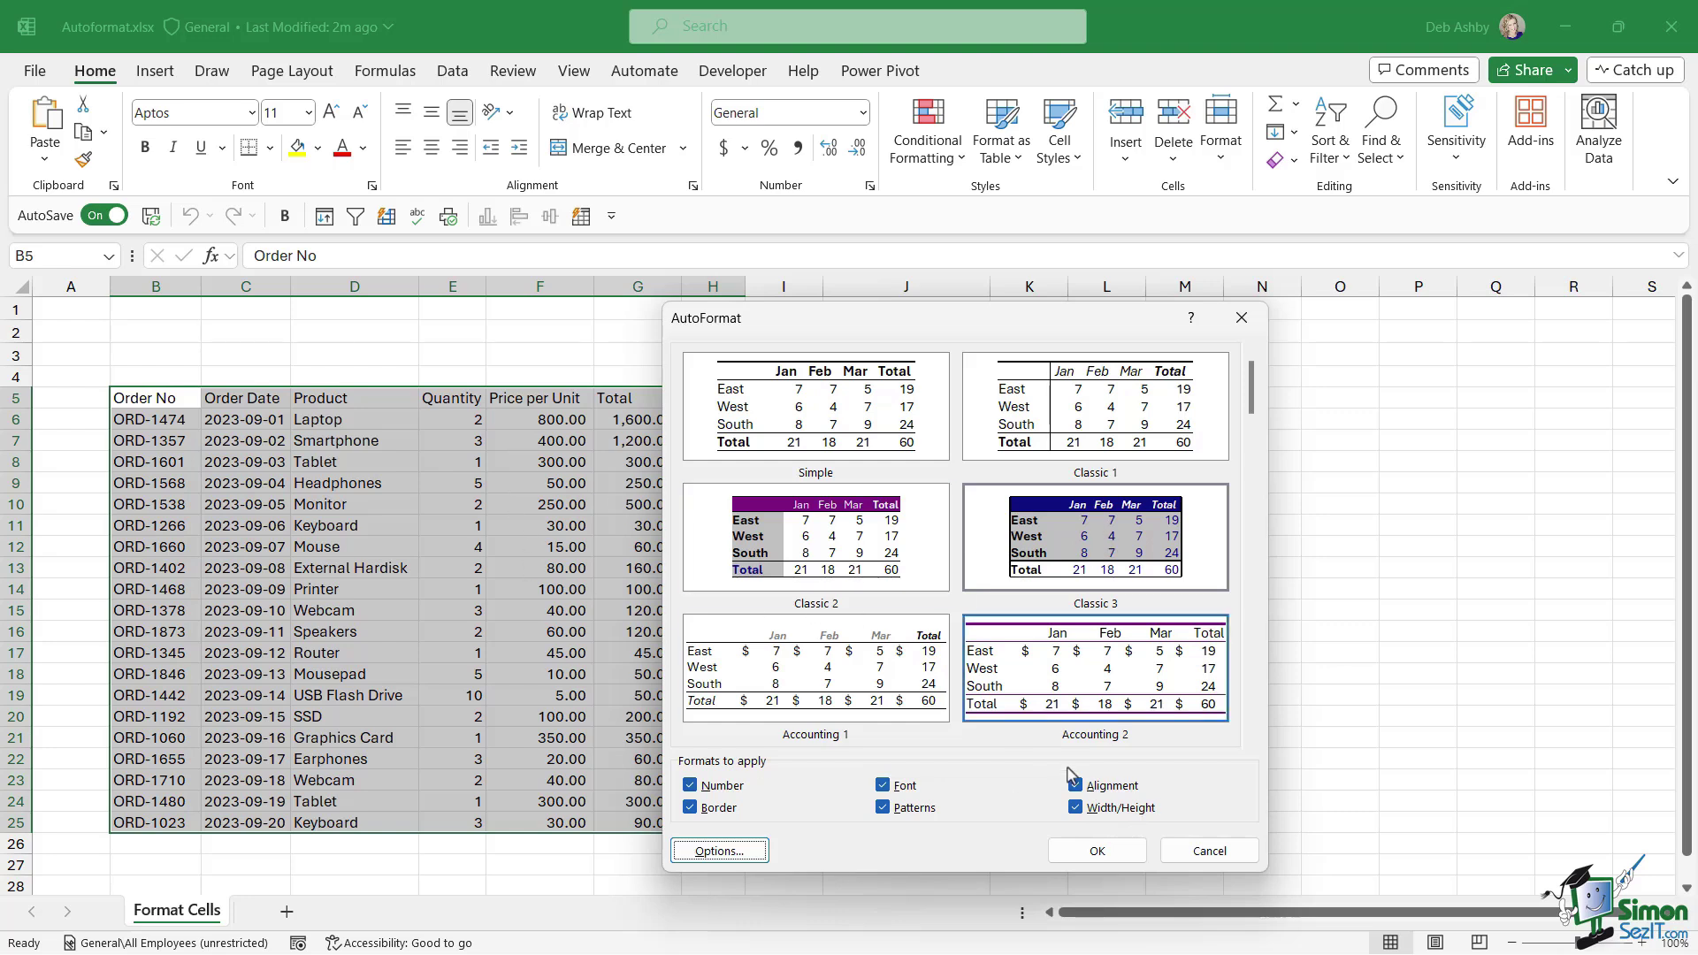
{"action": "left_click", "coordinate": [1107, 809]}
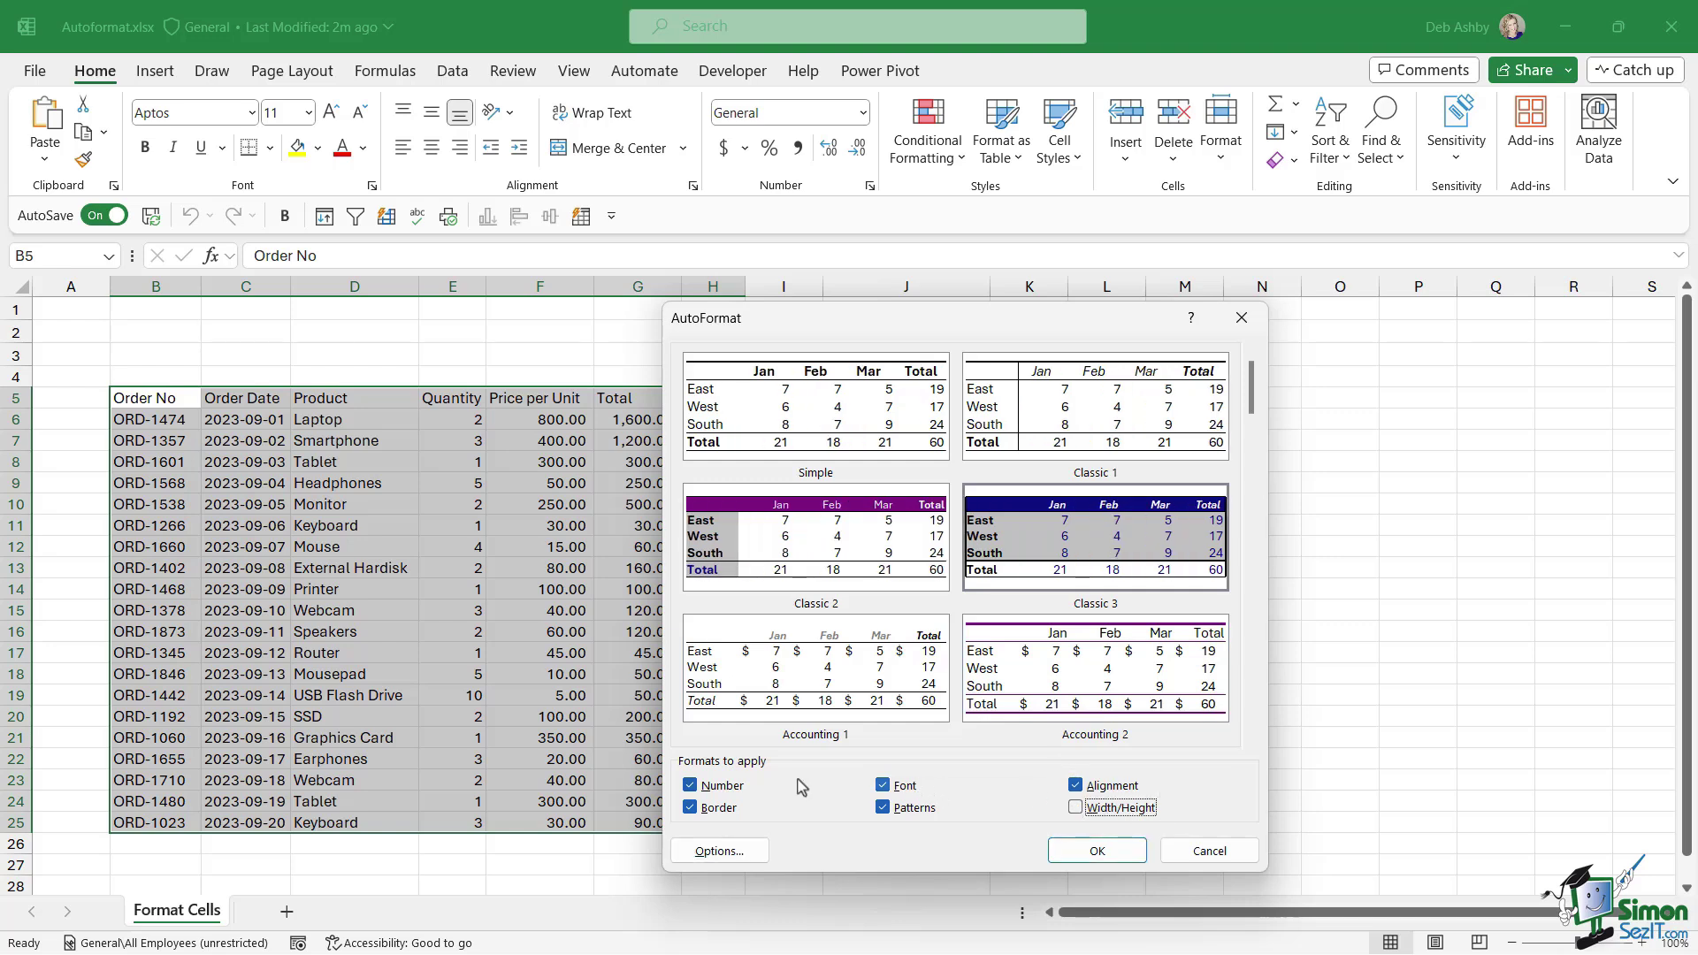
{"action": "left_click", "coordinate": [689, 786]}
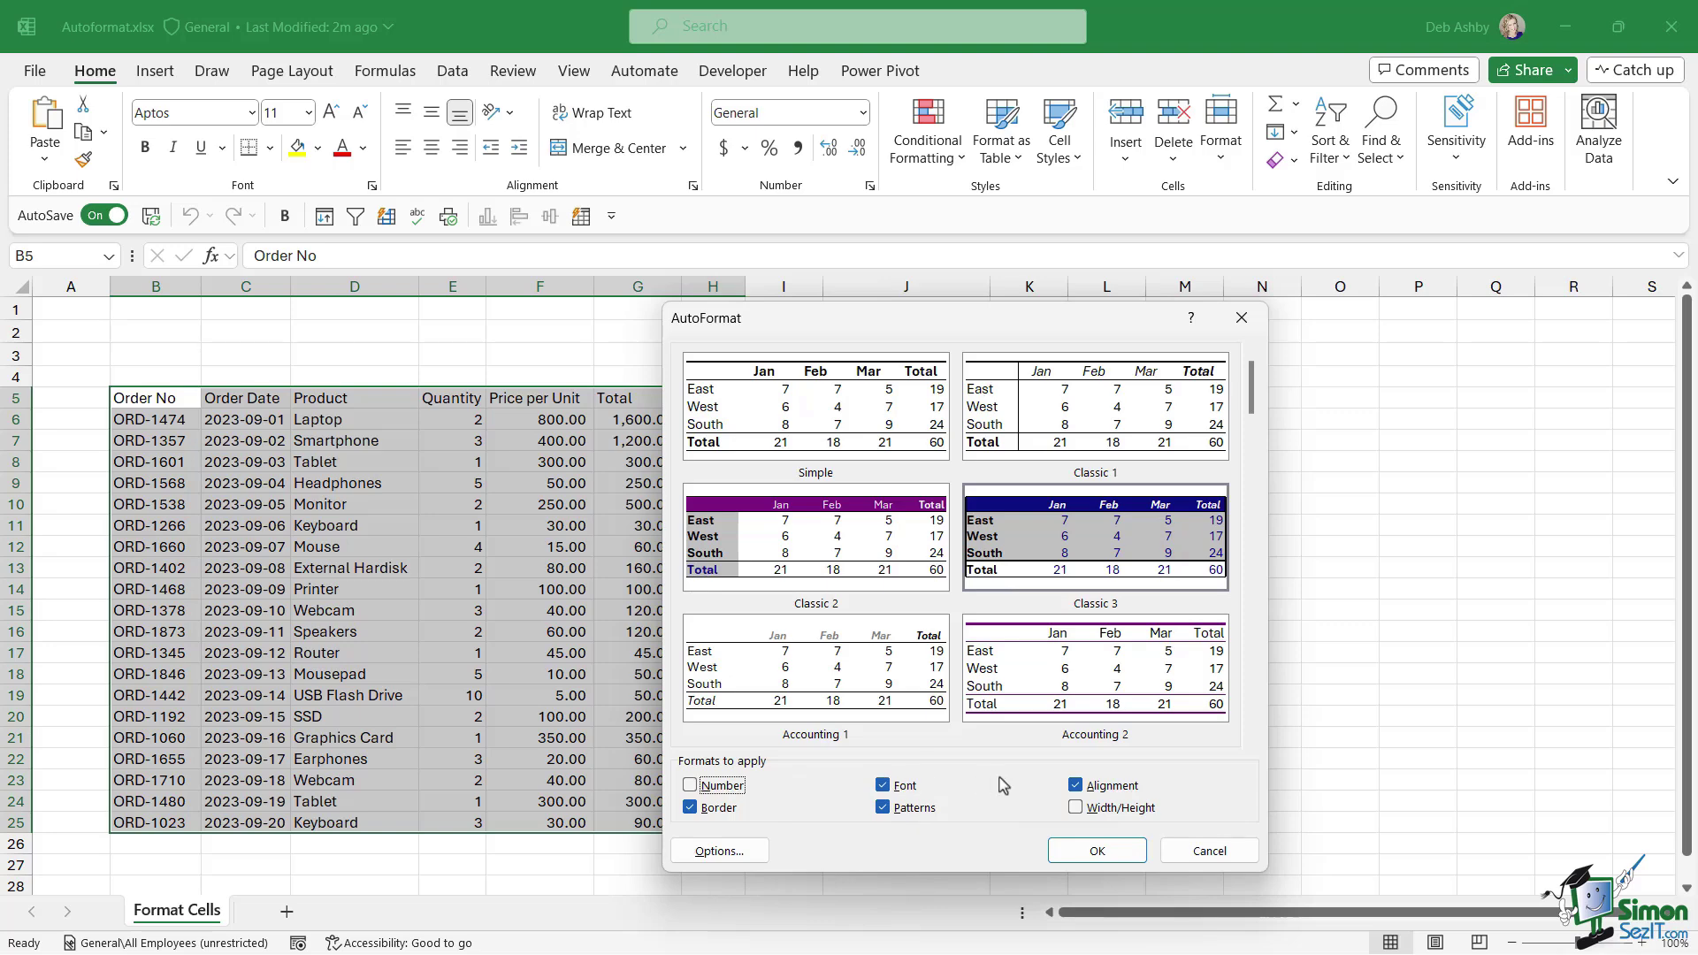
{"action": "left_click", "coordinate": [1096, 850]}
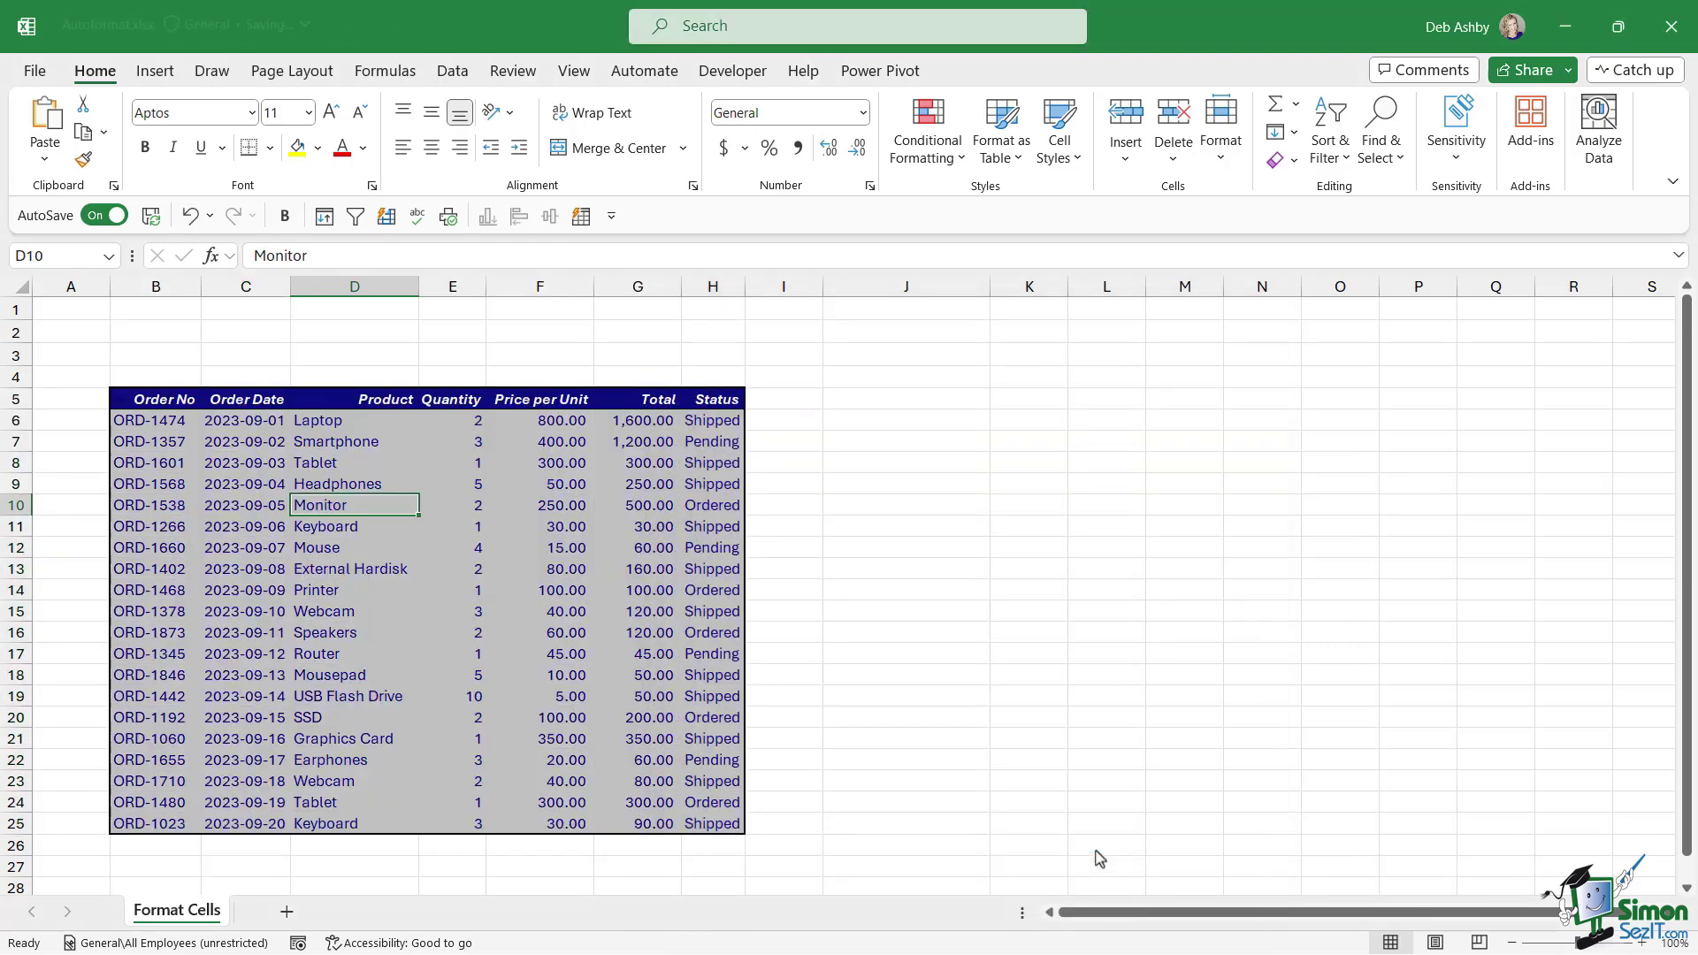
{"action": "left_click", "coordinate": [637, 527]}
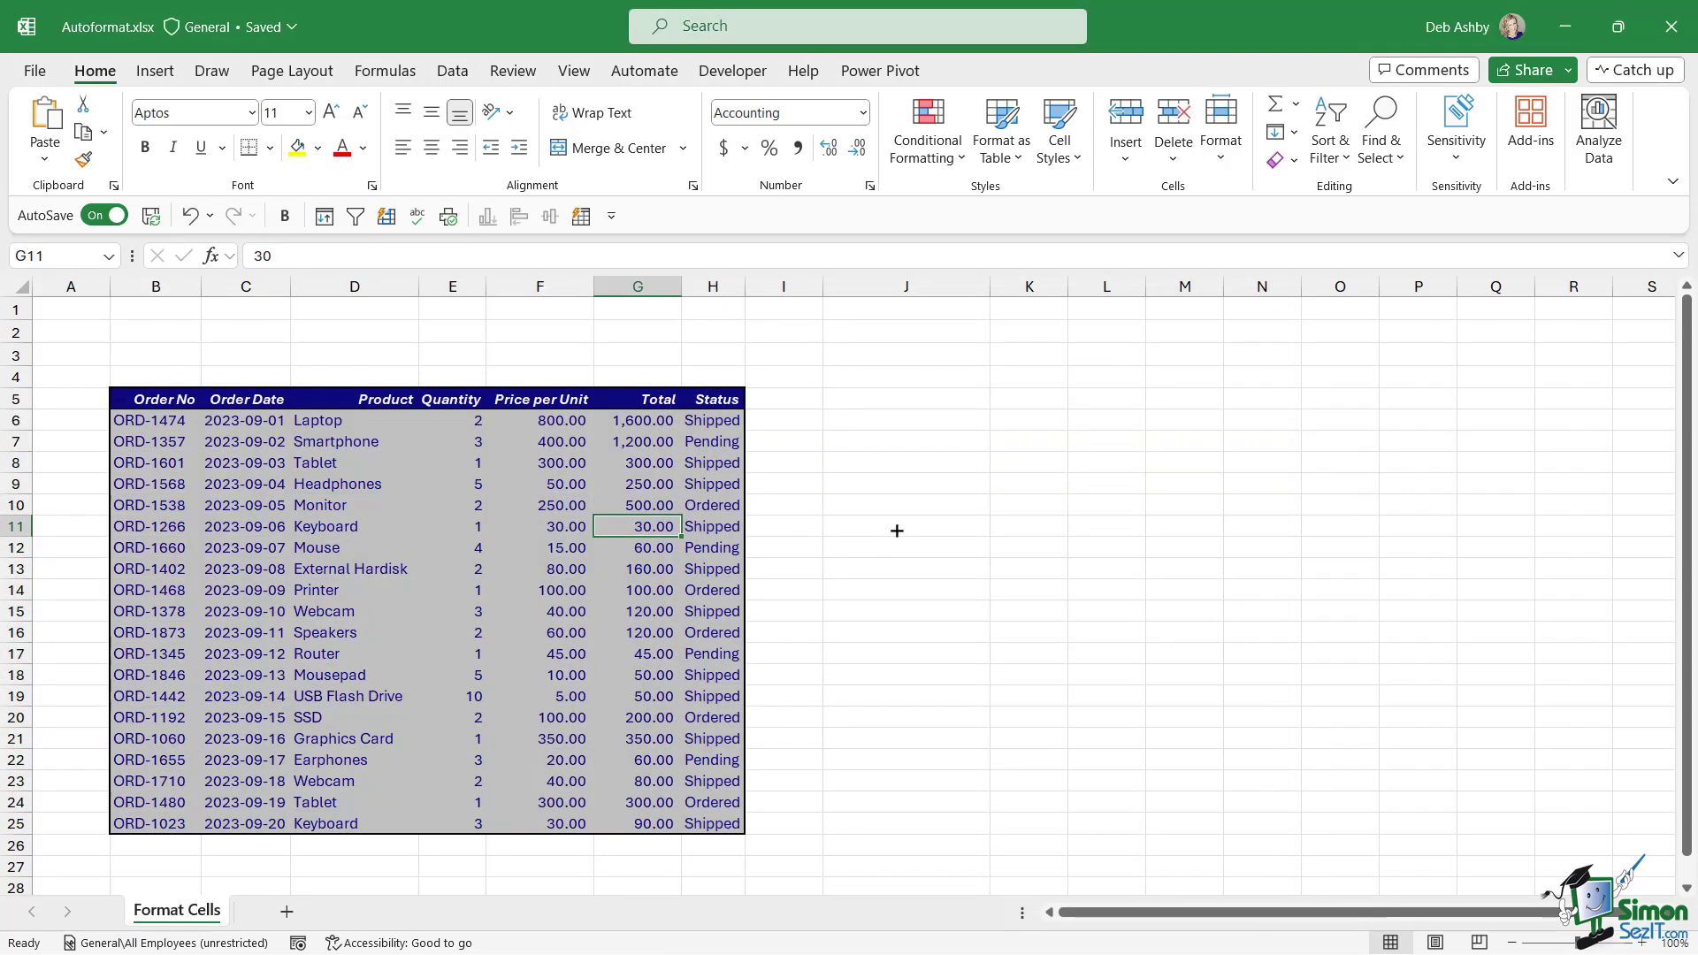
{"action": "left_click", "coordinate": [540, 548]}
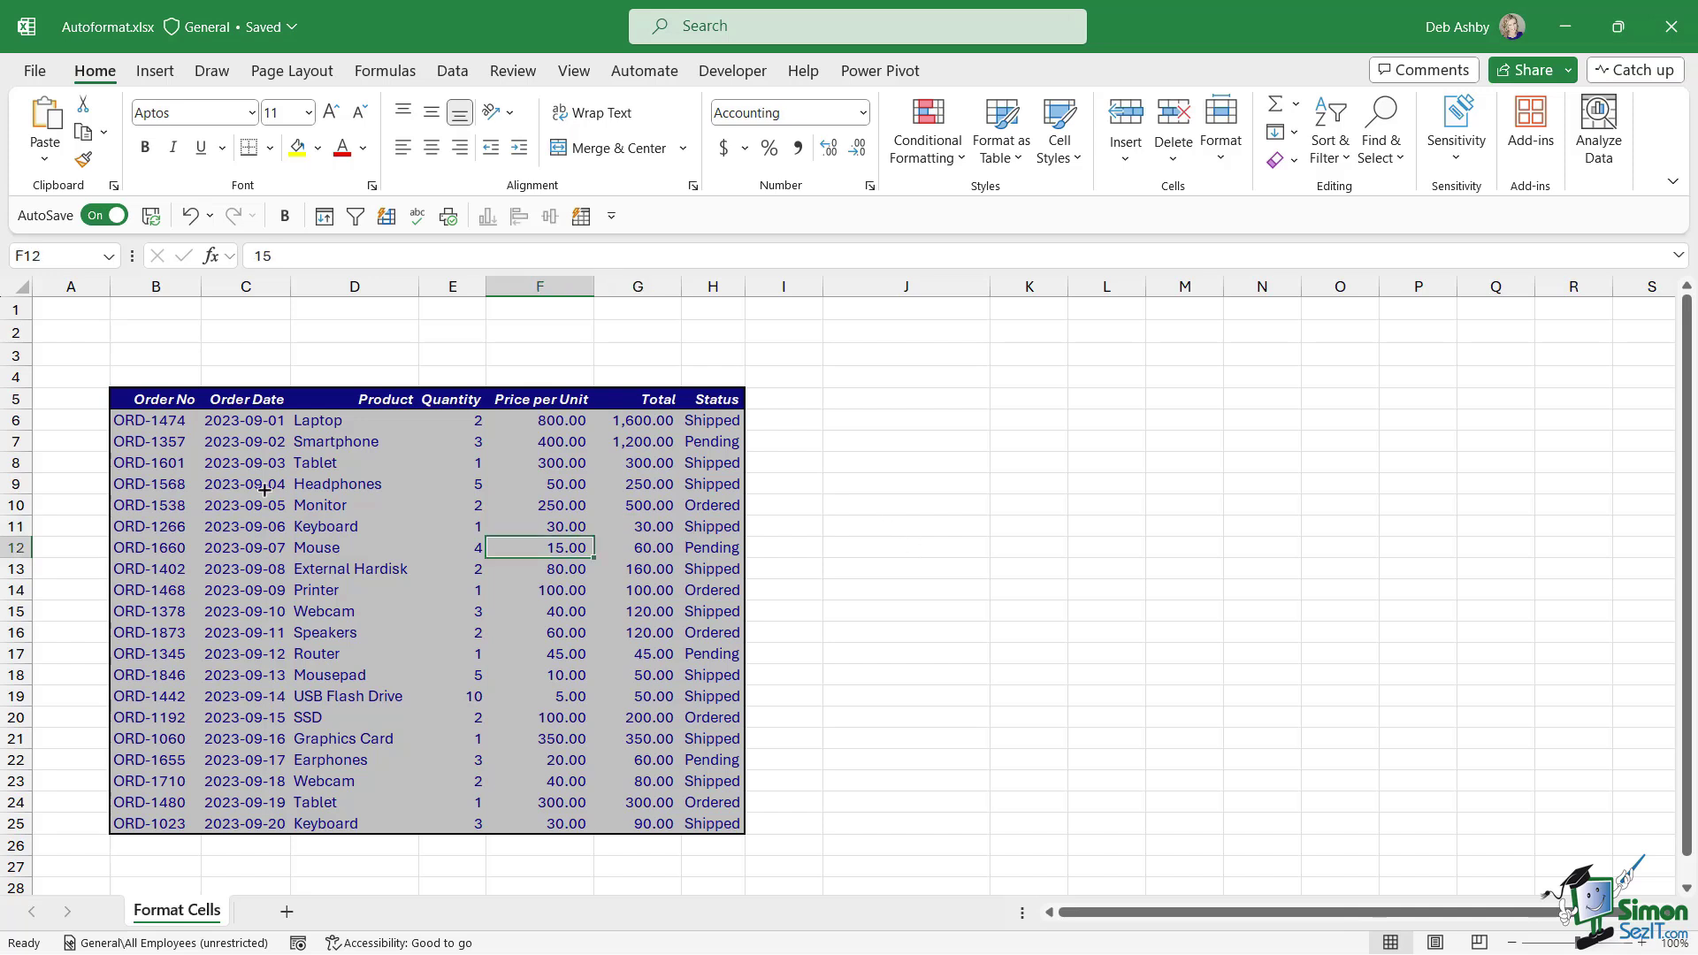
{"action": "left_click_drag", "start_coordinate": [135, 400], "coordinate": [713, 399]}
{"action": "left_click", "coordinate": [513, 465]}
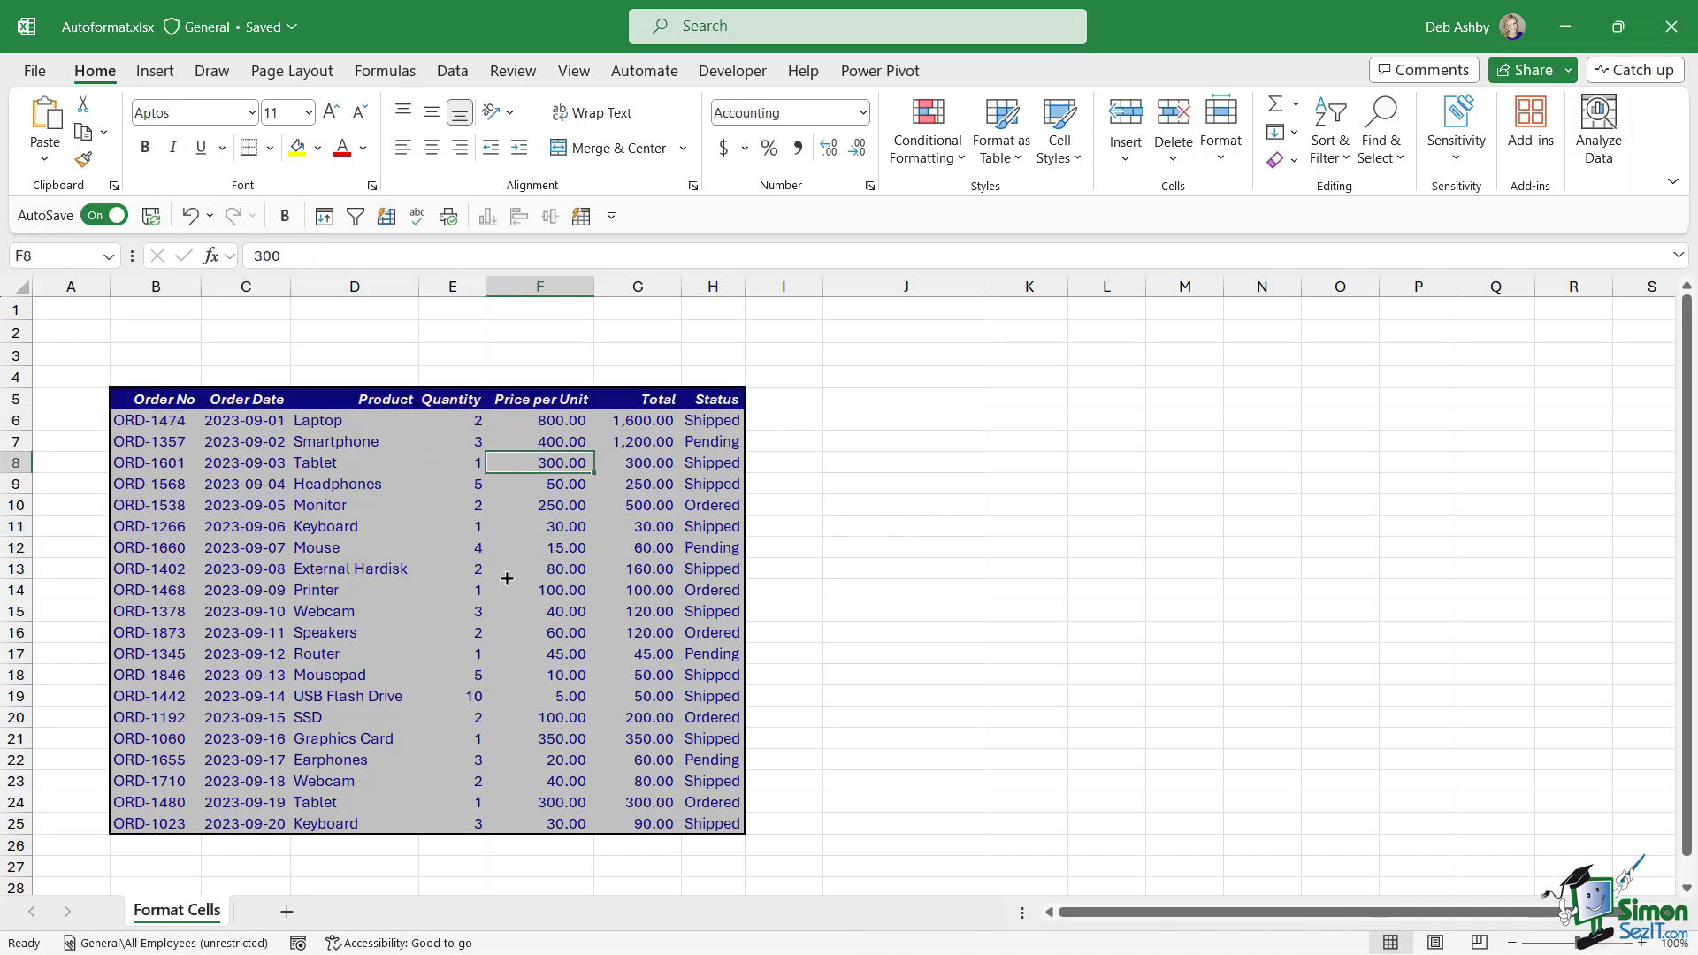
{"action": "left_click", "coordinate": [509, 568]}
{"action": "left_click", "coordinate": [354, 611]}
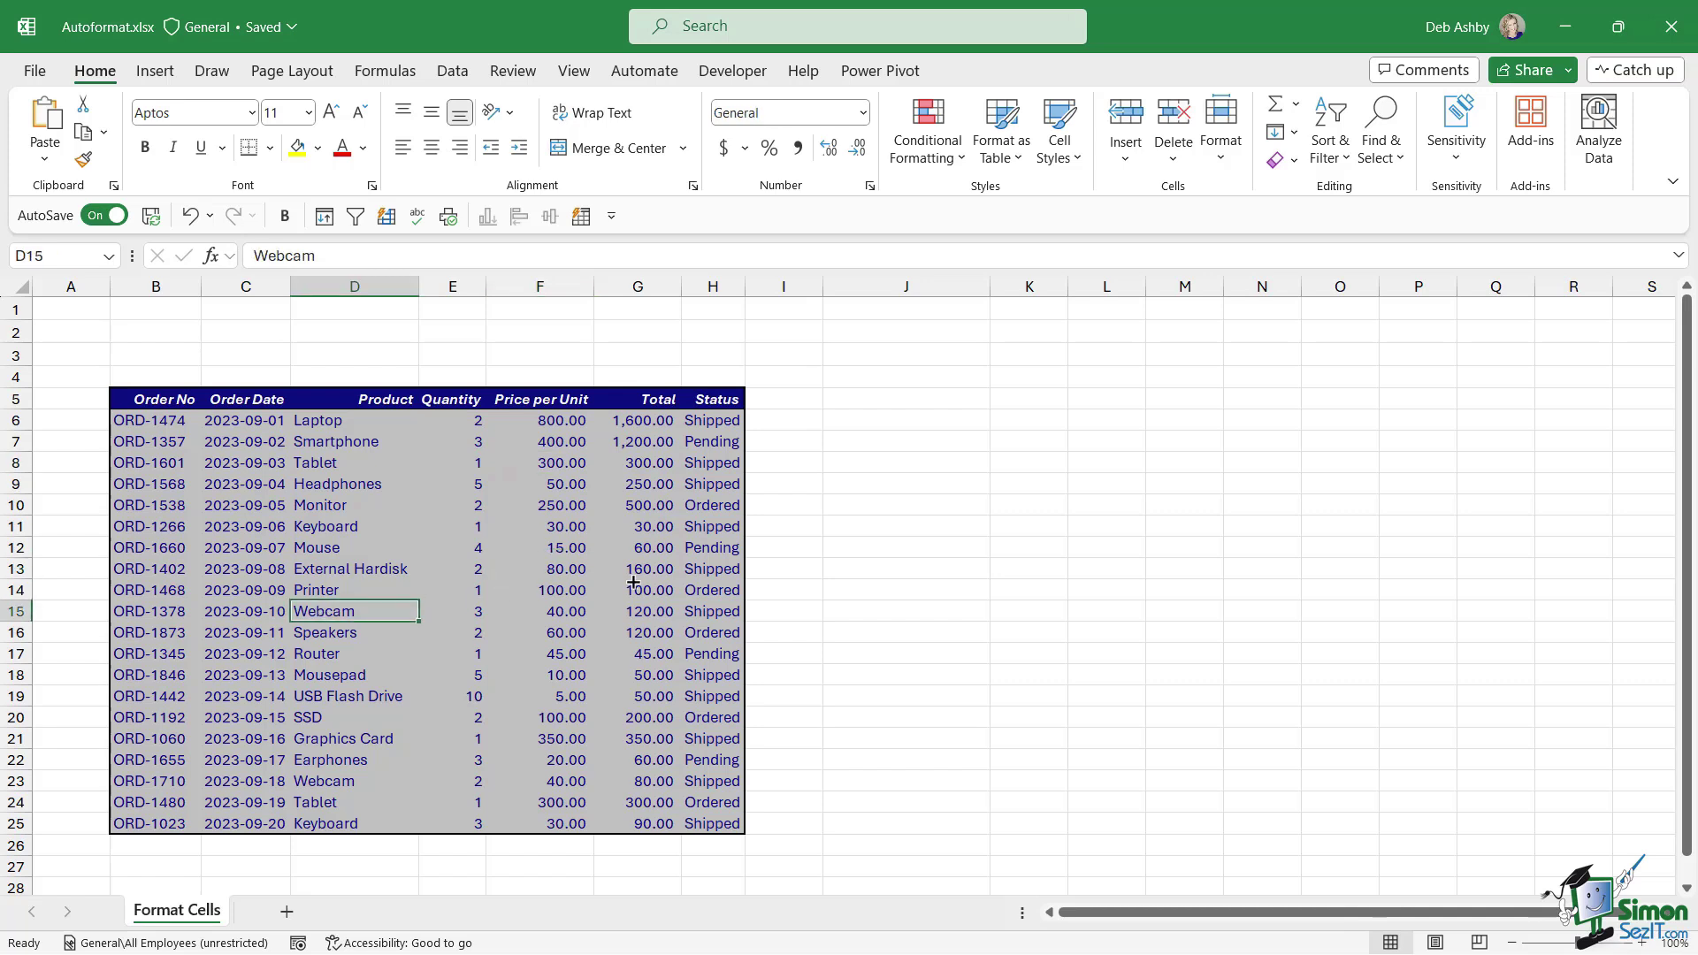
{"action": "left_click", "coordinate": [433, 525]}
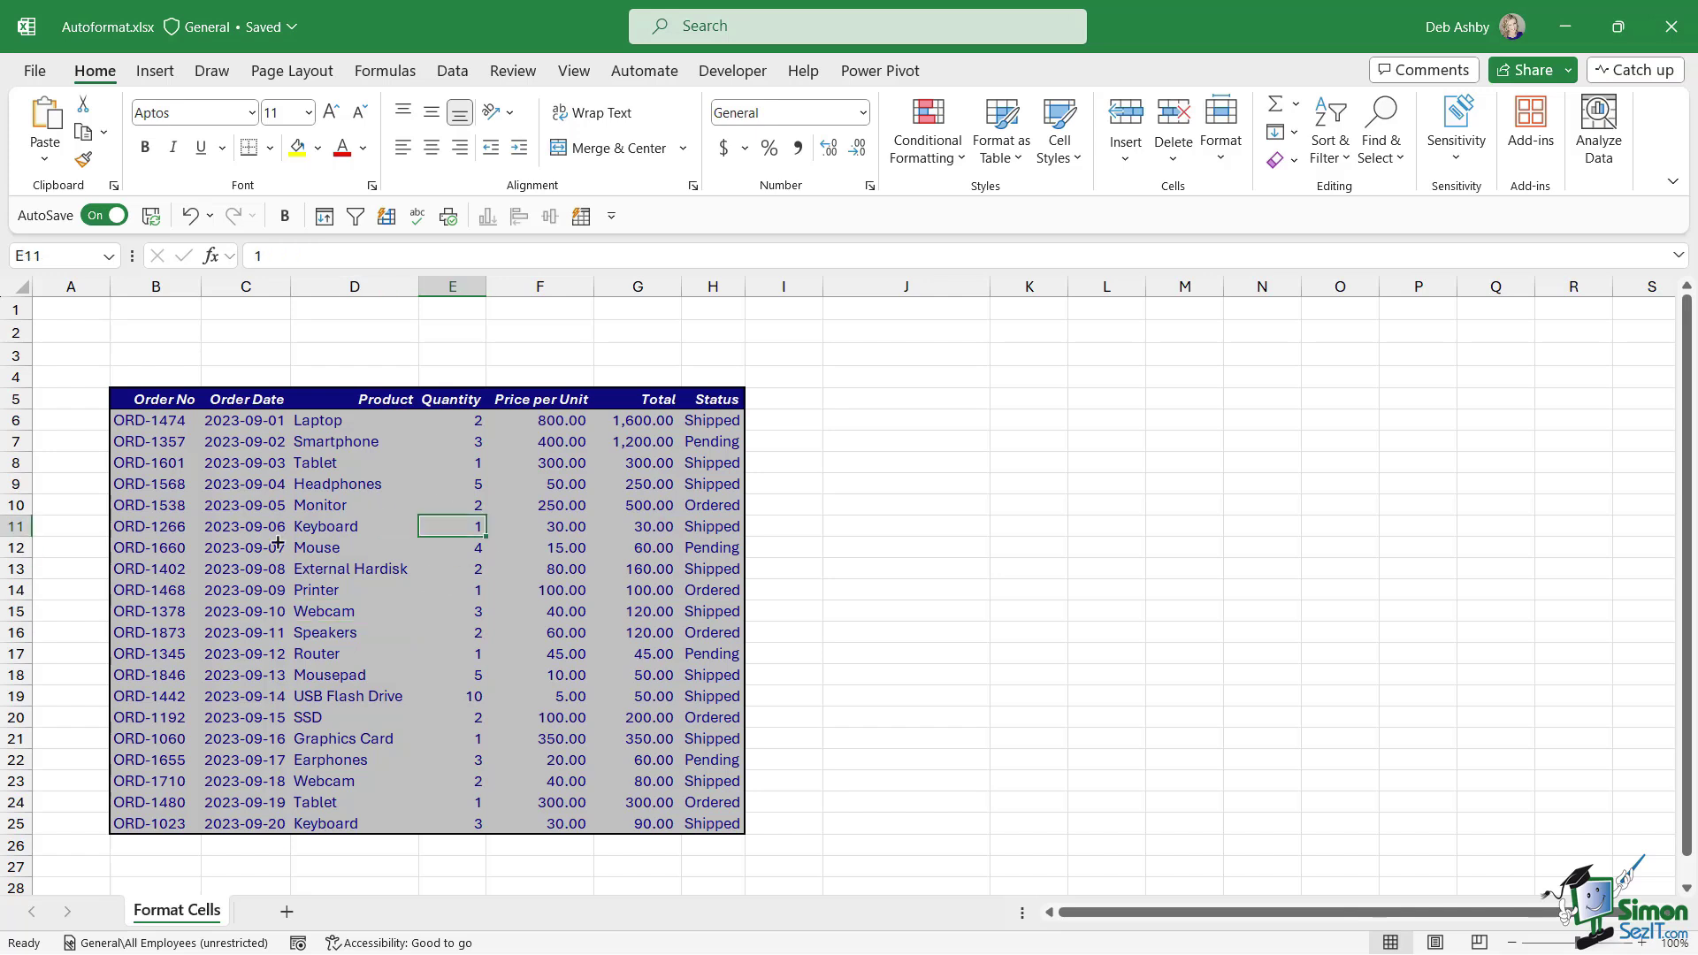
Reapply AutoFormat as Classic 2 with Number and Width/Height unticked, then review the purple-headed table
{"action": "left_click", "coordinate": [576, 221]}
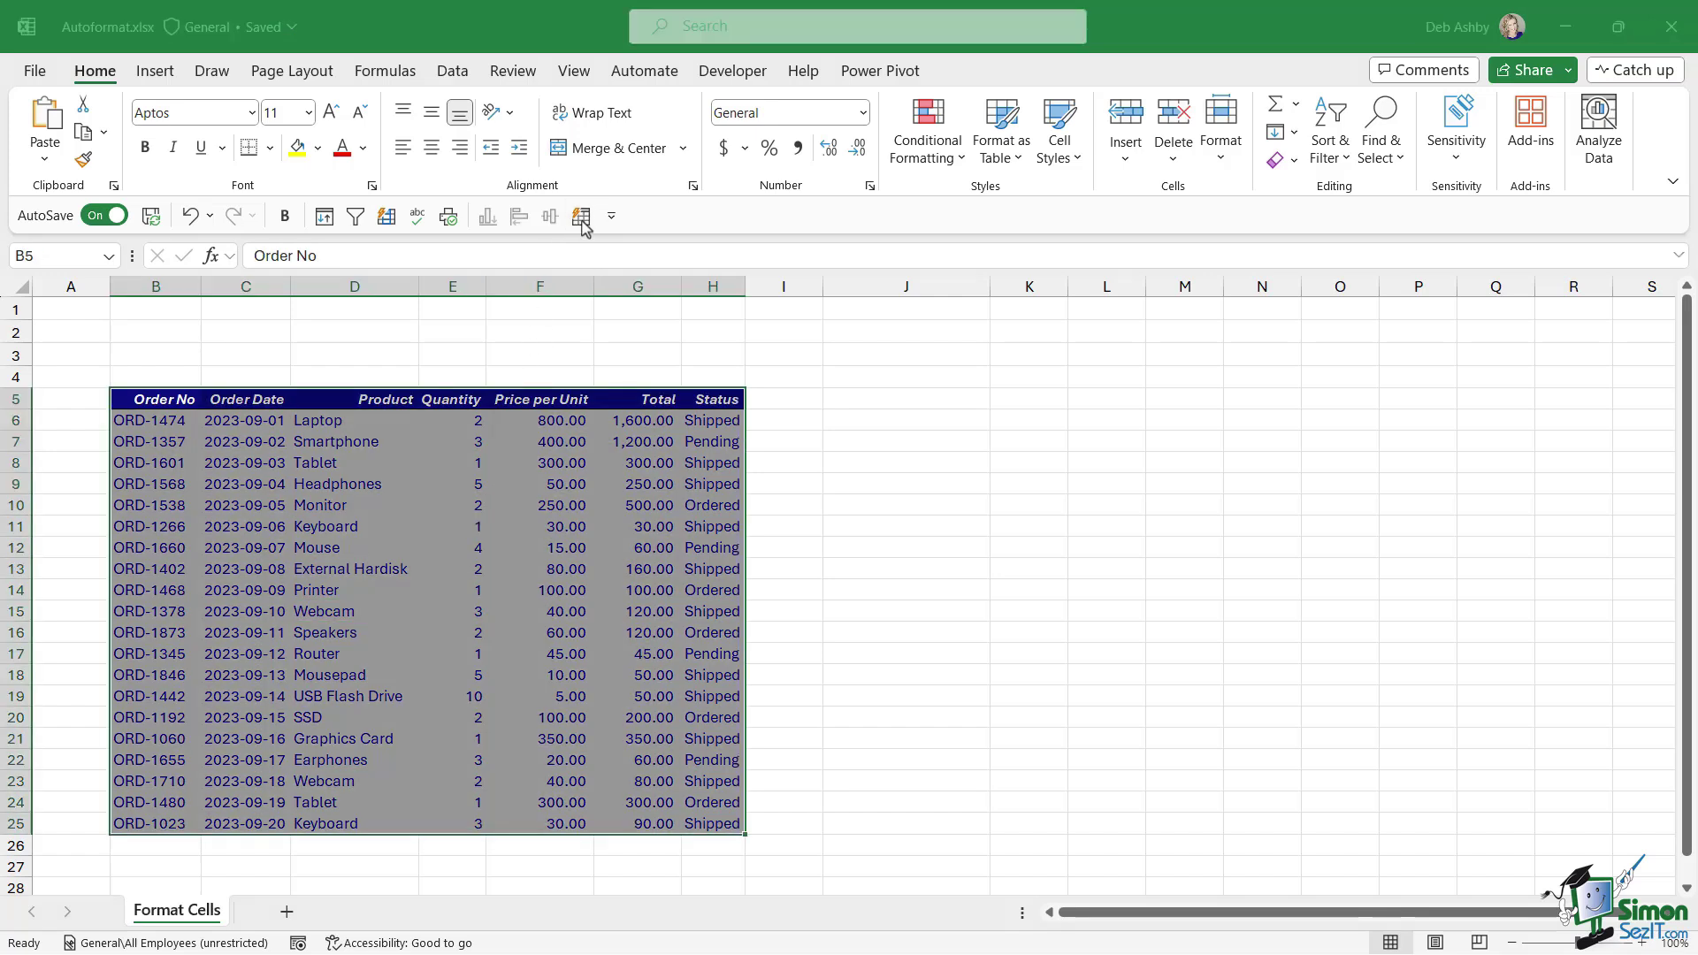
{"action": "left_click", "coordinate": [849, 612]}
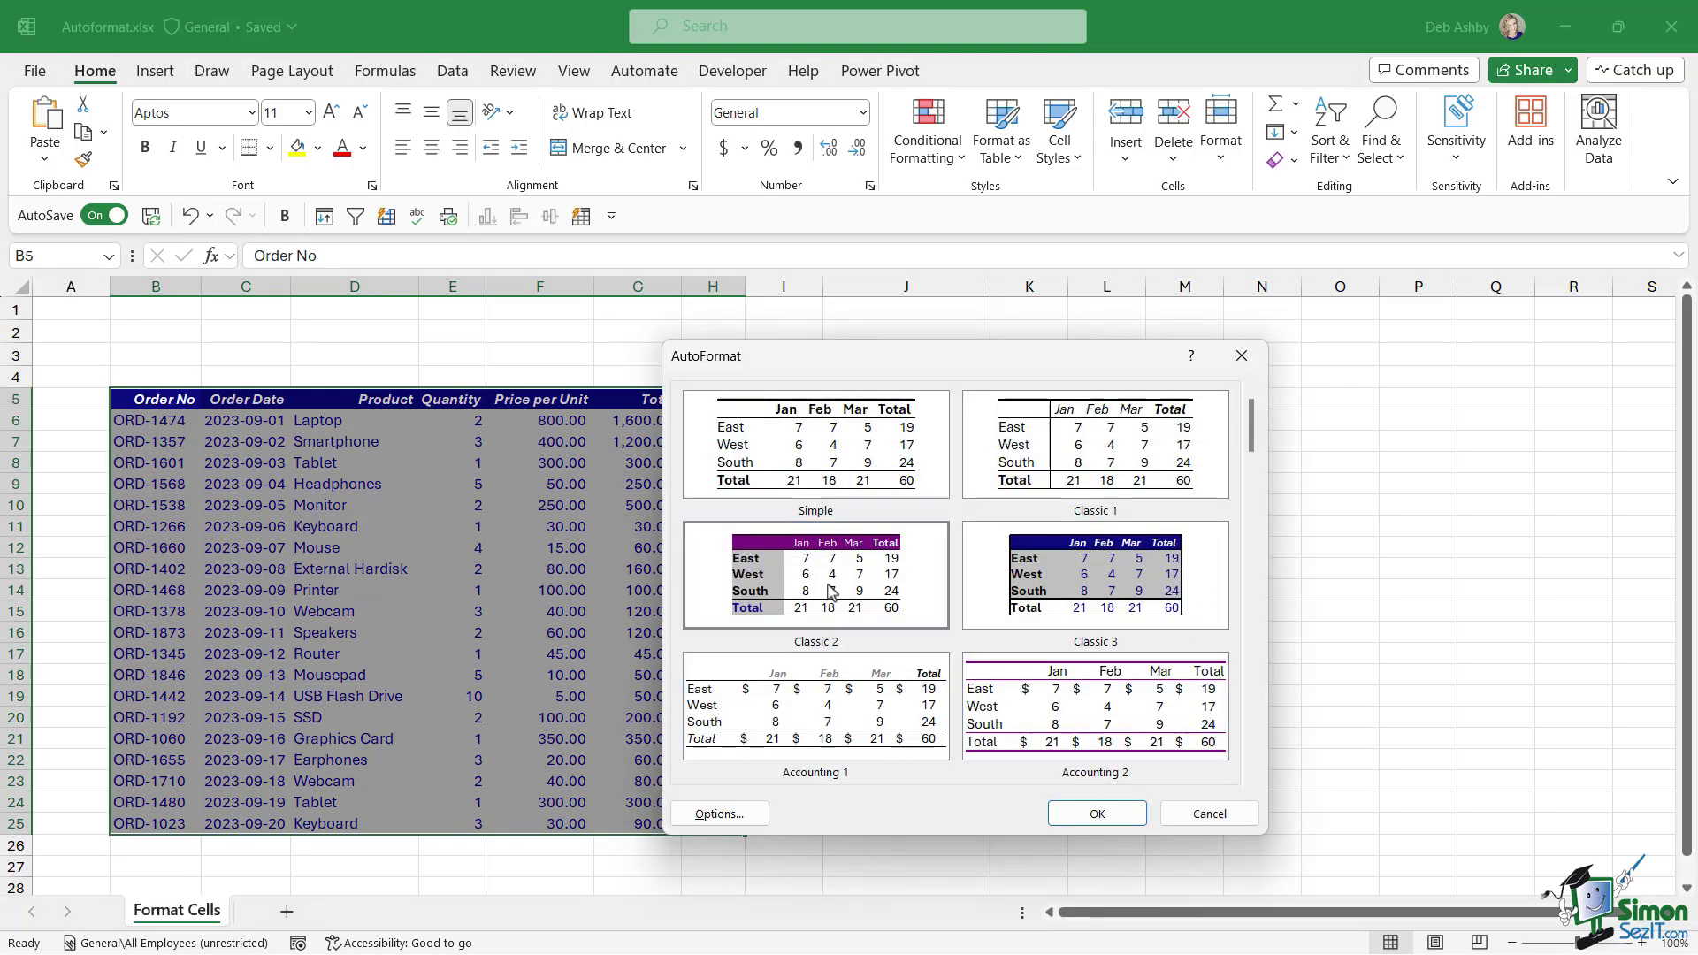
{"action": "left_click", "coordinate": [724, 815]}
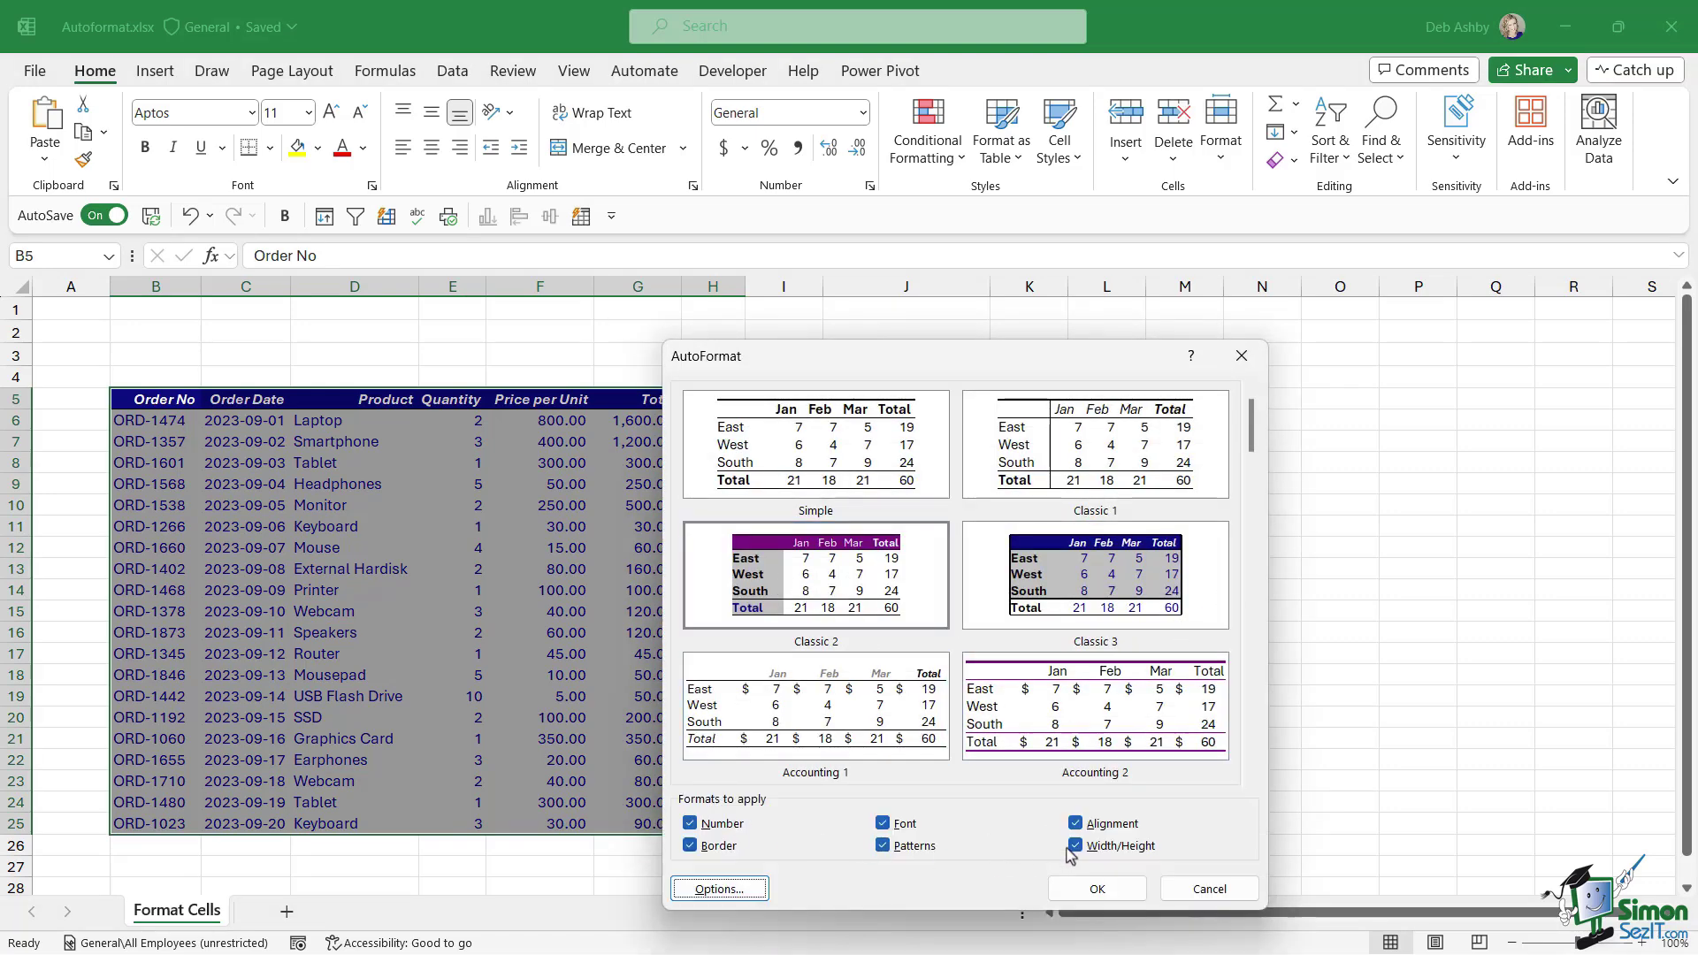
{"action": "left_click", "coordinate": [1075, 846]}
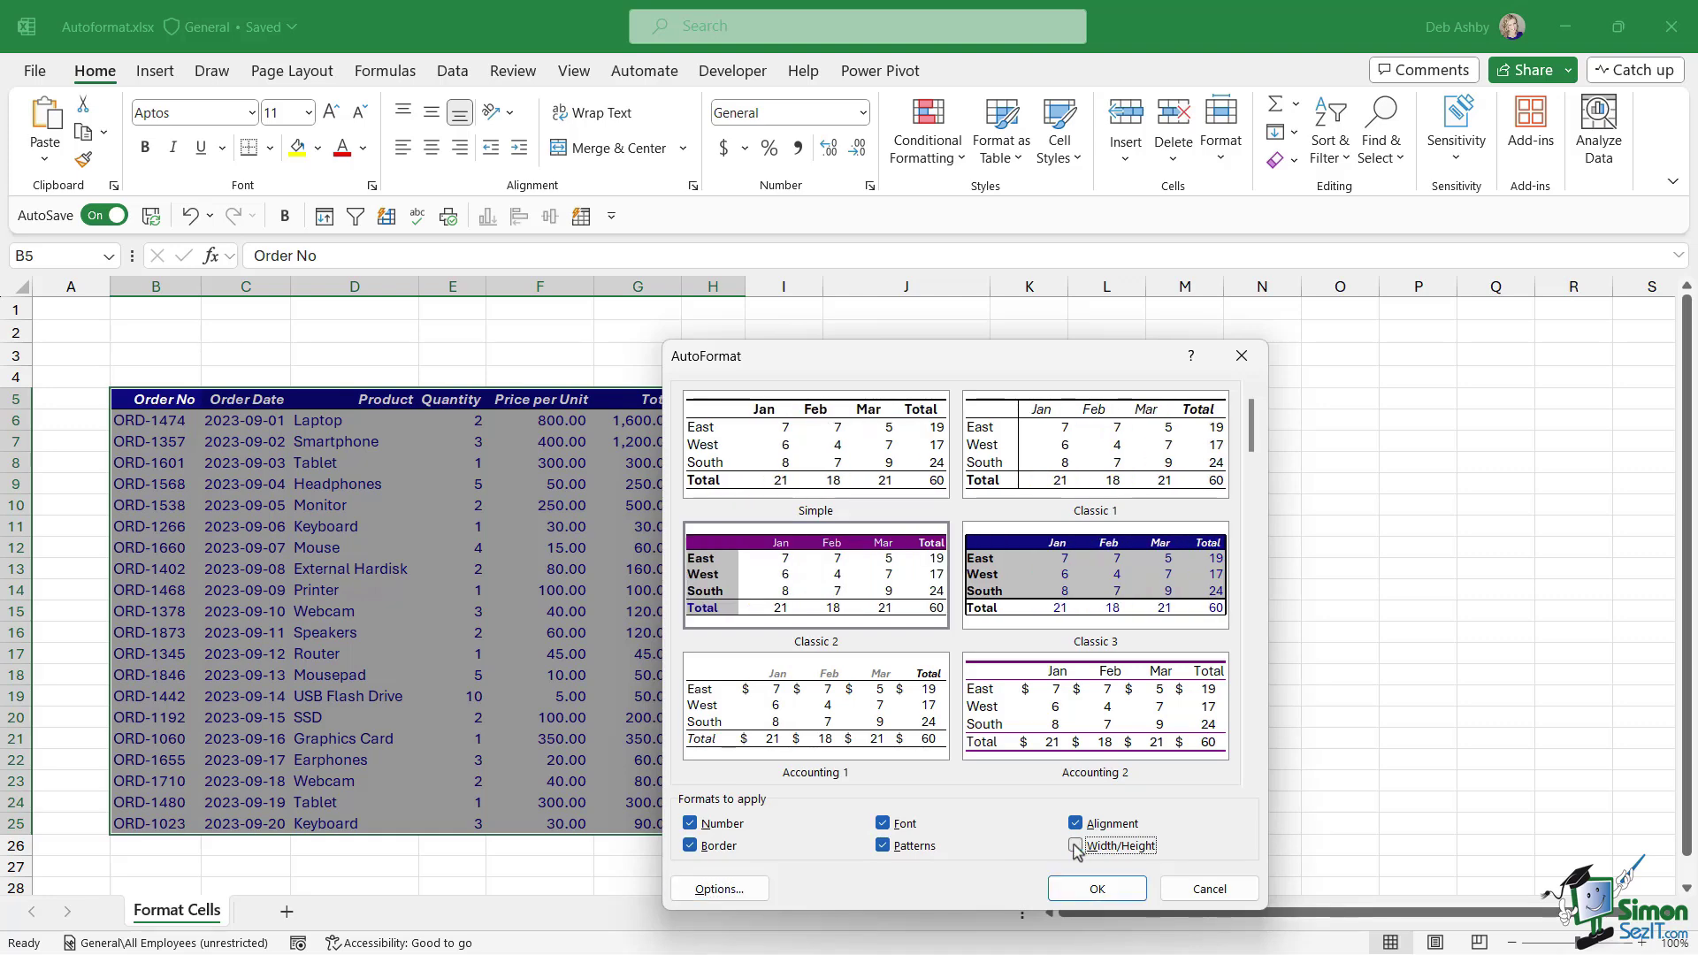
{"action": "left_click", "coordinate": [689, 824]}
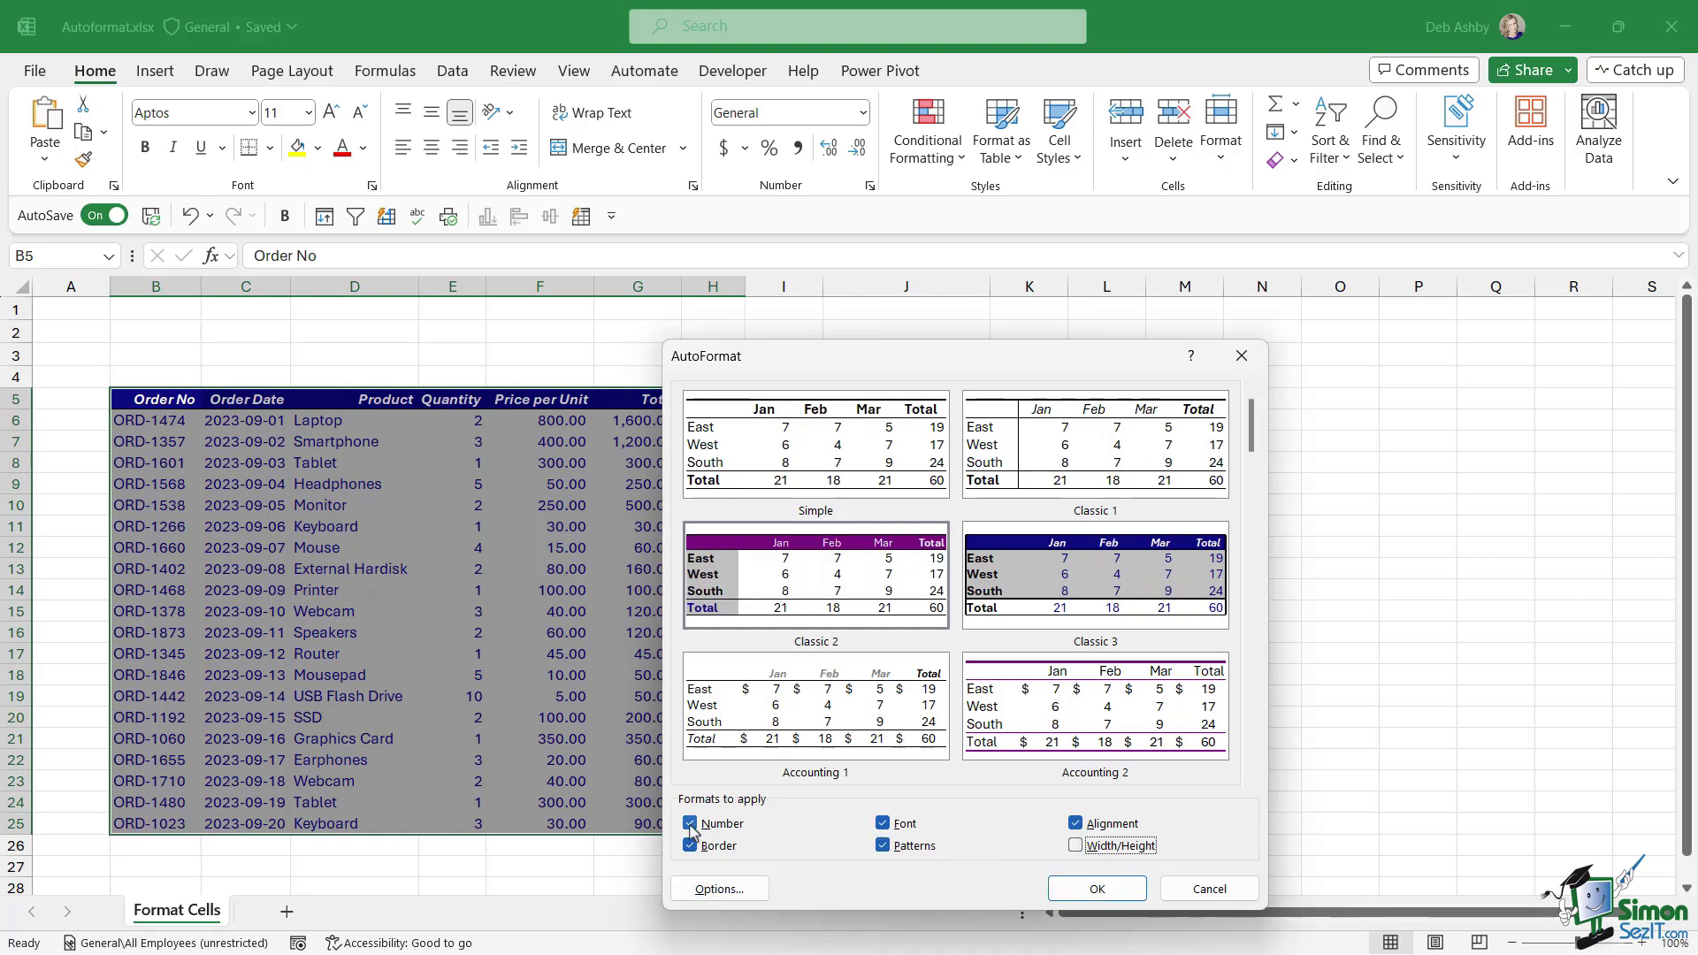
{"action": "left_click", "coordinate": [1096, 888]}
{"action": "left_click", "coordinate": [607, 550]}
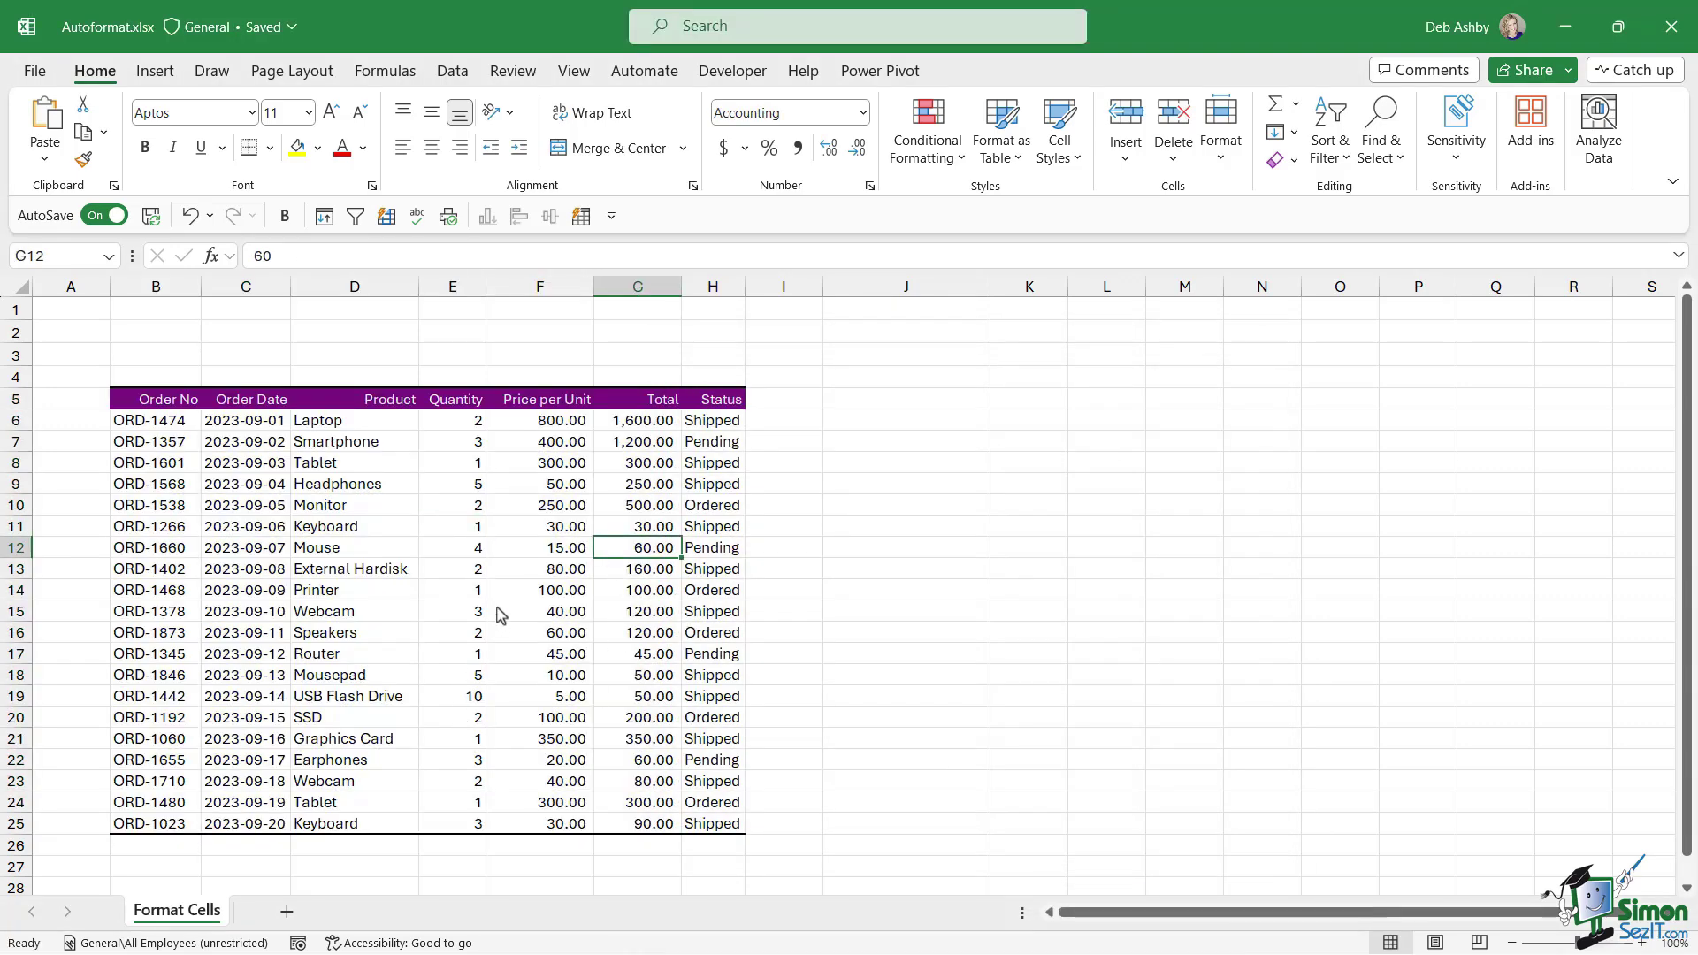
{"action": "scroll", "coordinate": [514, 575], "scroll_direction": "down", "scroll_amount": 1}
{"action": "scroll", "coordinate": [513, 576], "scroll_direction": "up", "scroll_amount": 1}
Make header row B5:H5 11 pt, bold and left-aligned, undoing an accidental centring
{"action": "left_click_drag", "start_coordinate": [142, 399], "coordinate": [707, 402]}
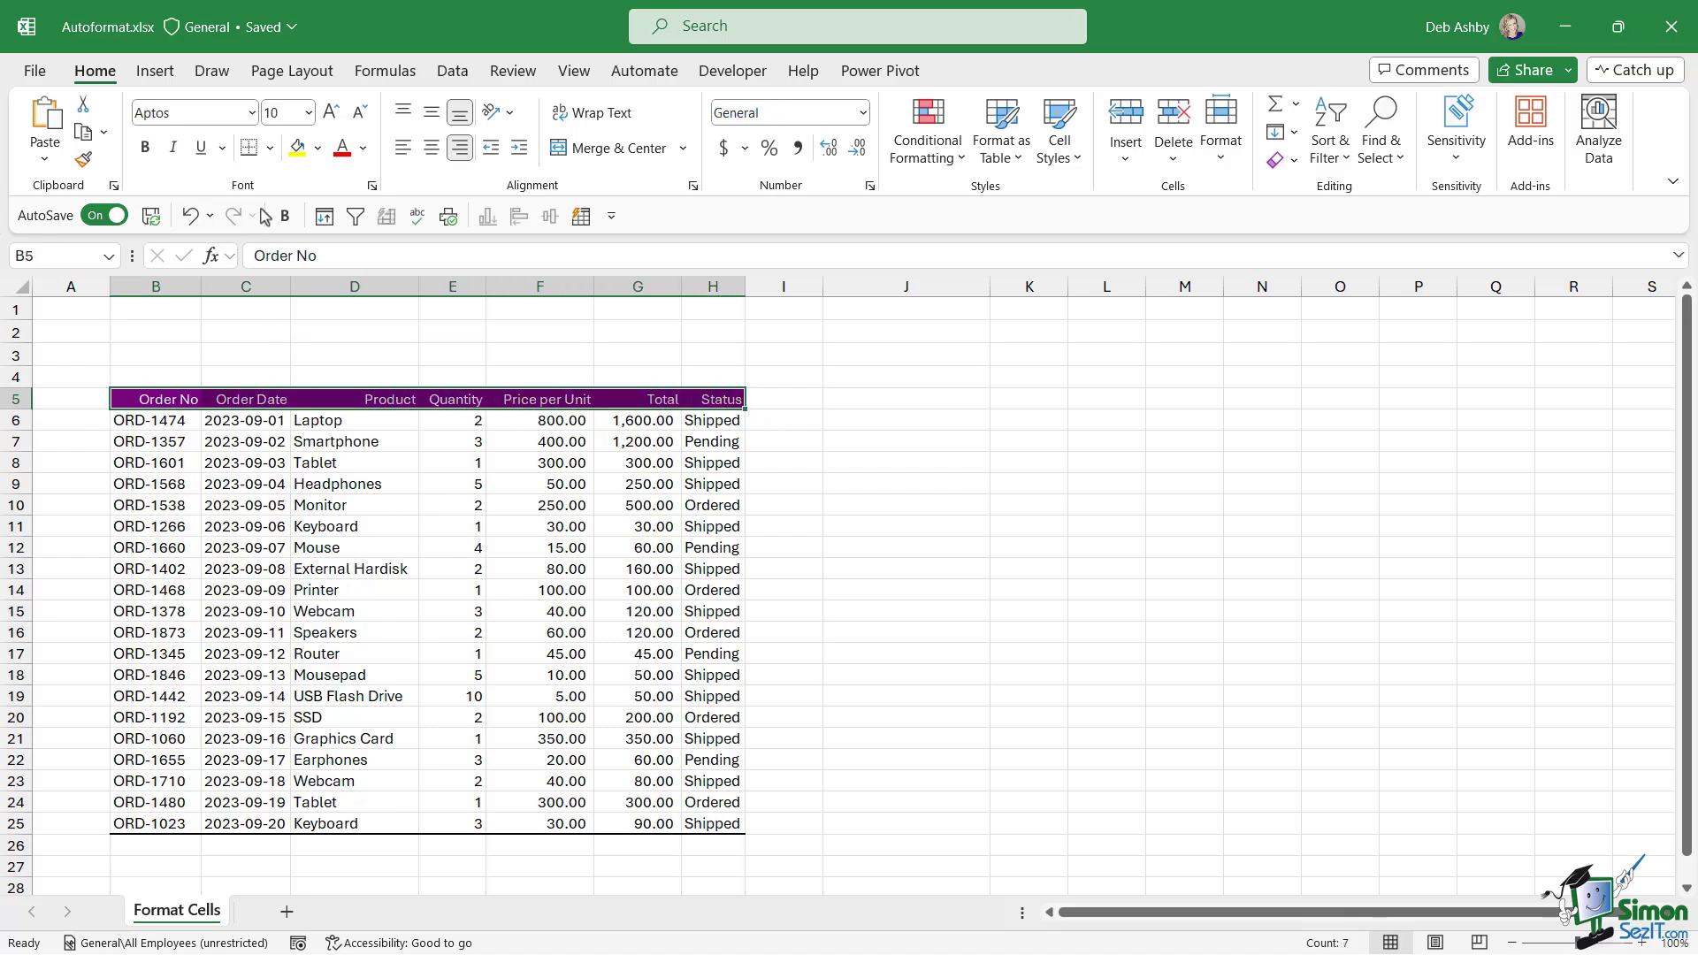
{"action": "left_click", "coordinate": [331, 112]}
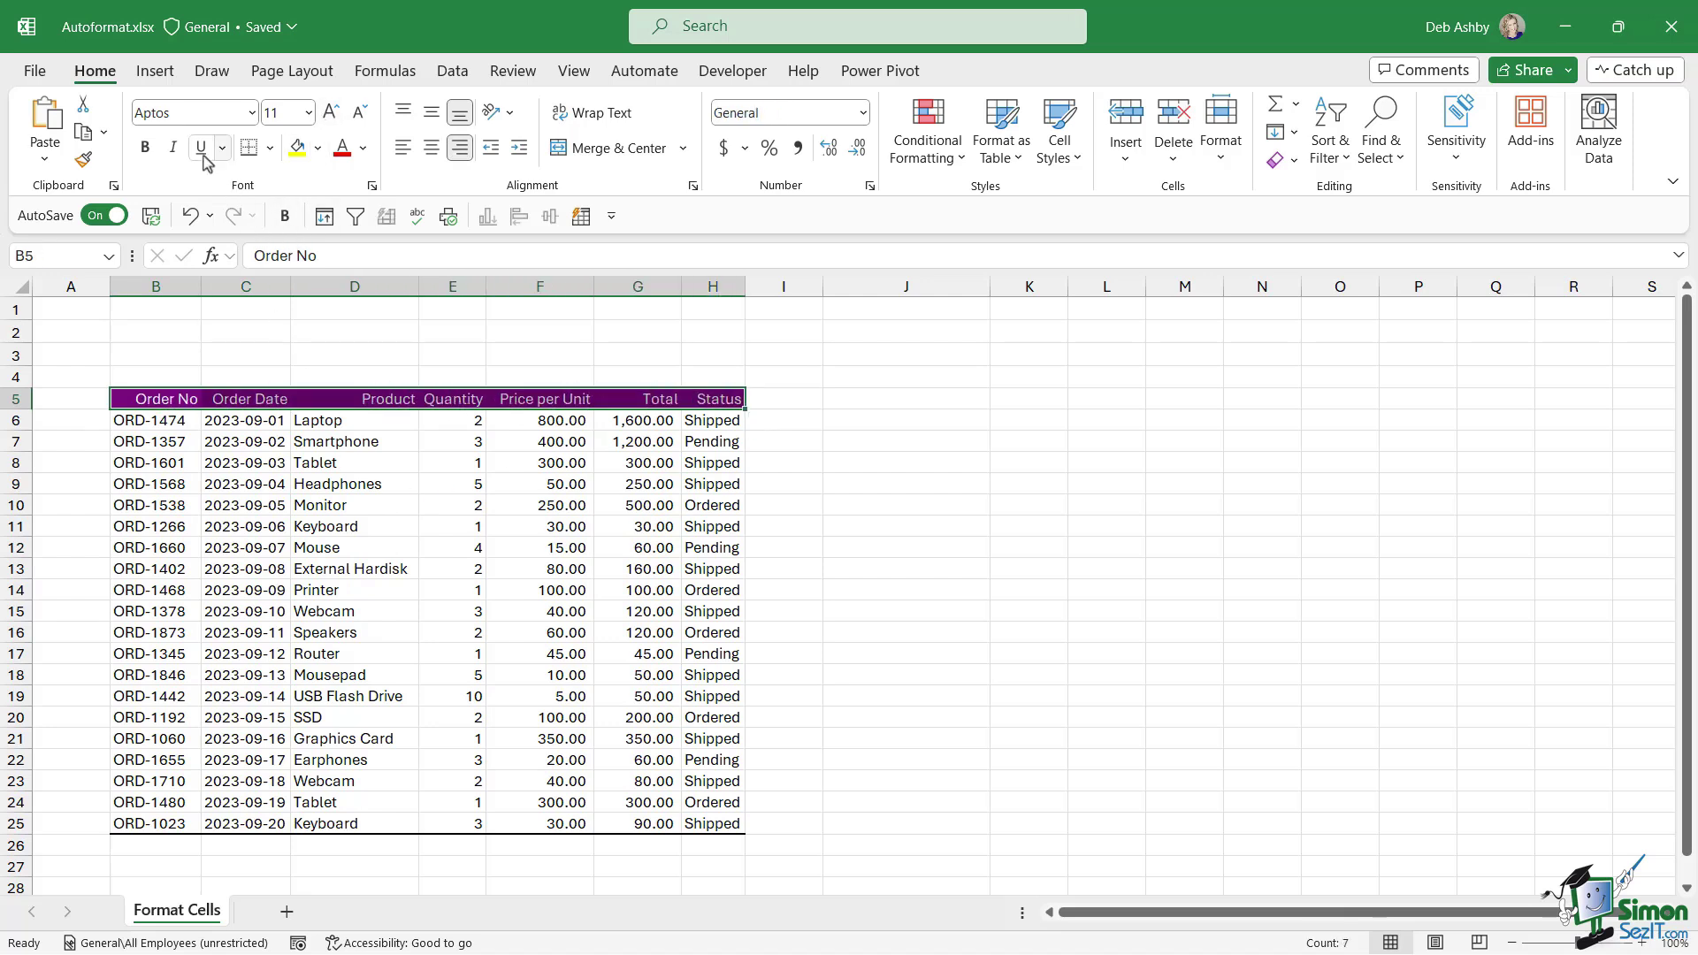
{"action": "left_click", "coordinate": [146, 150]}
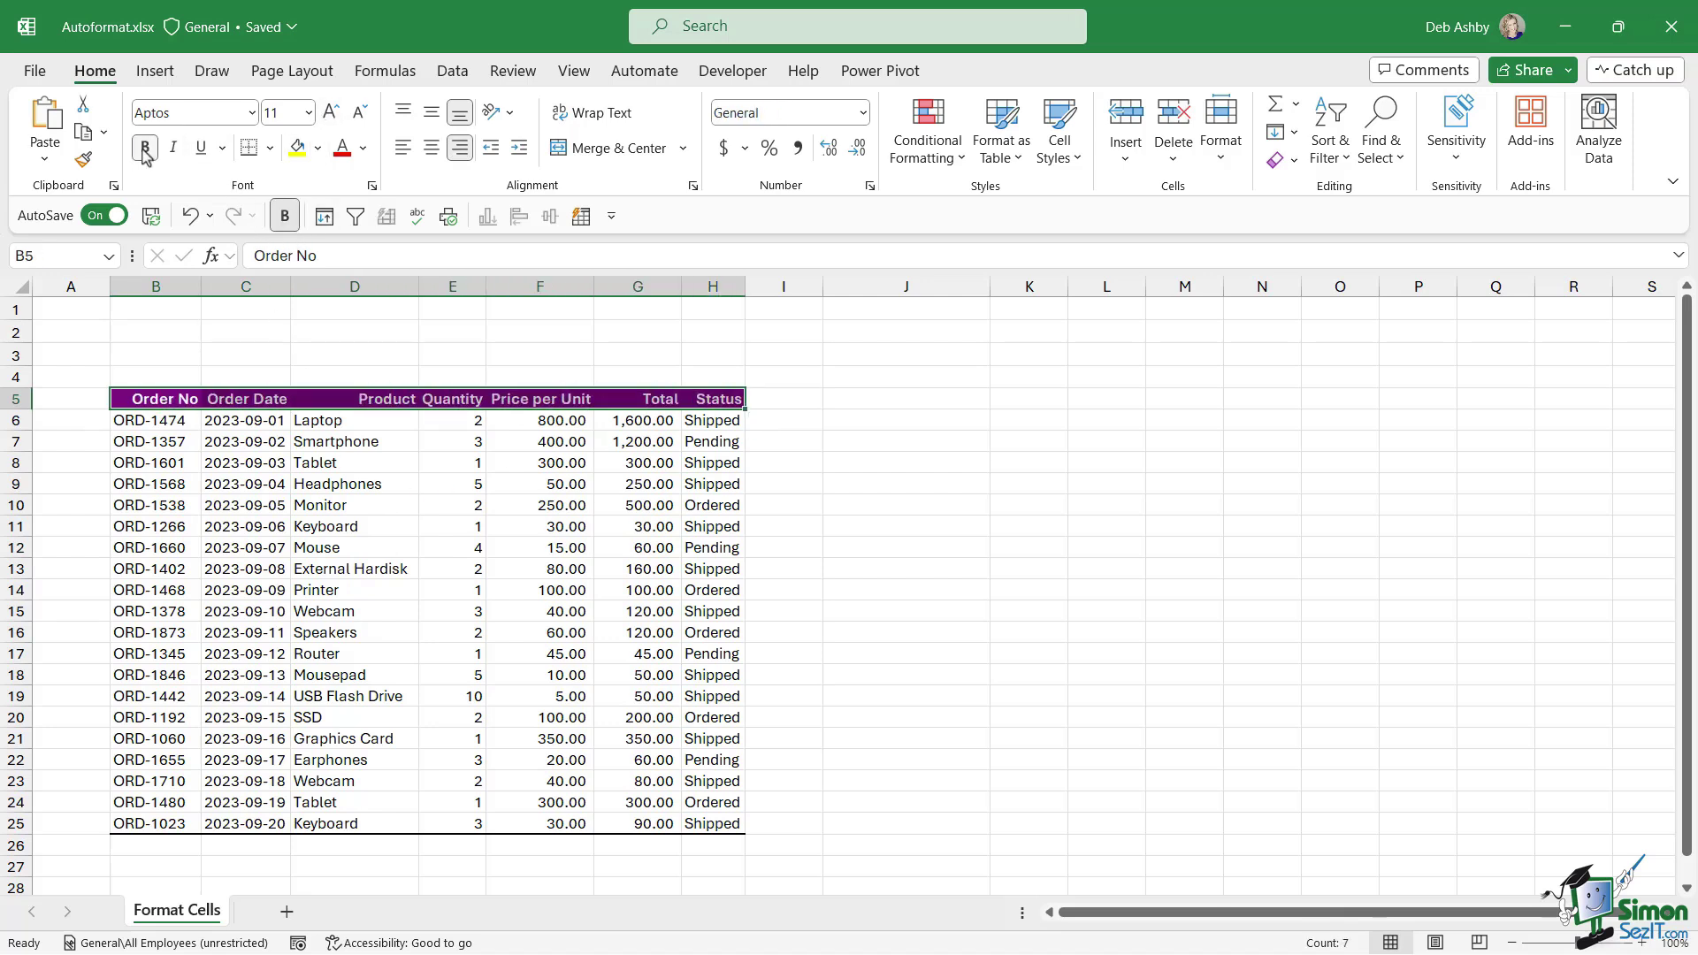
{"action": "left_click", "coordinate": [404, 149]}
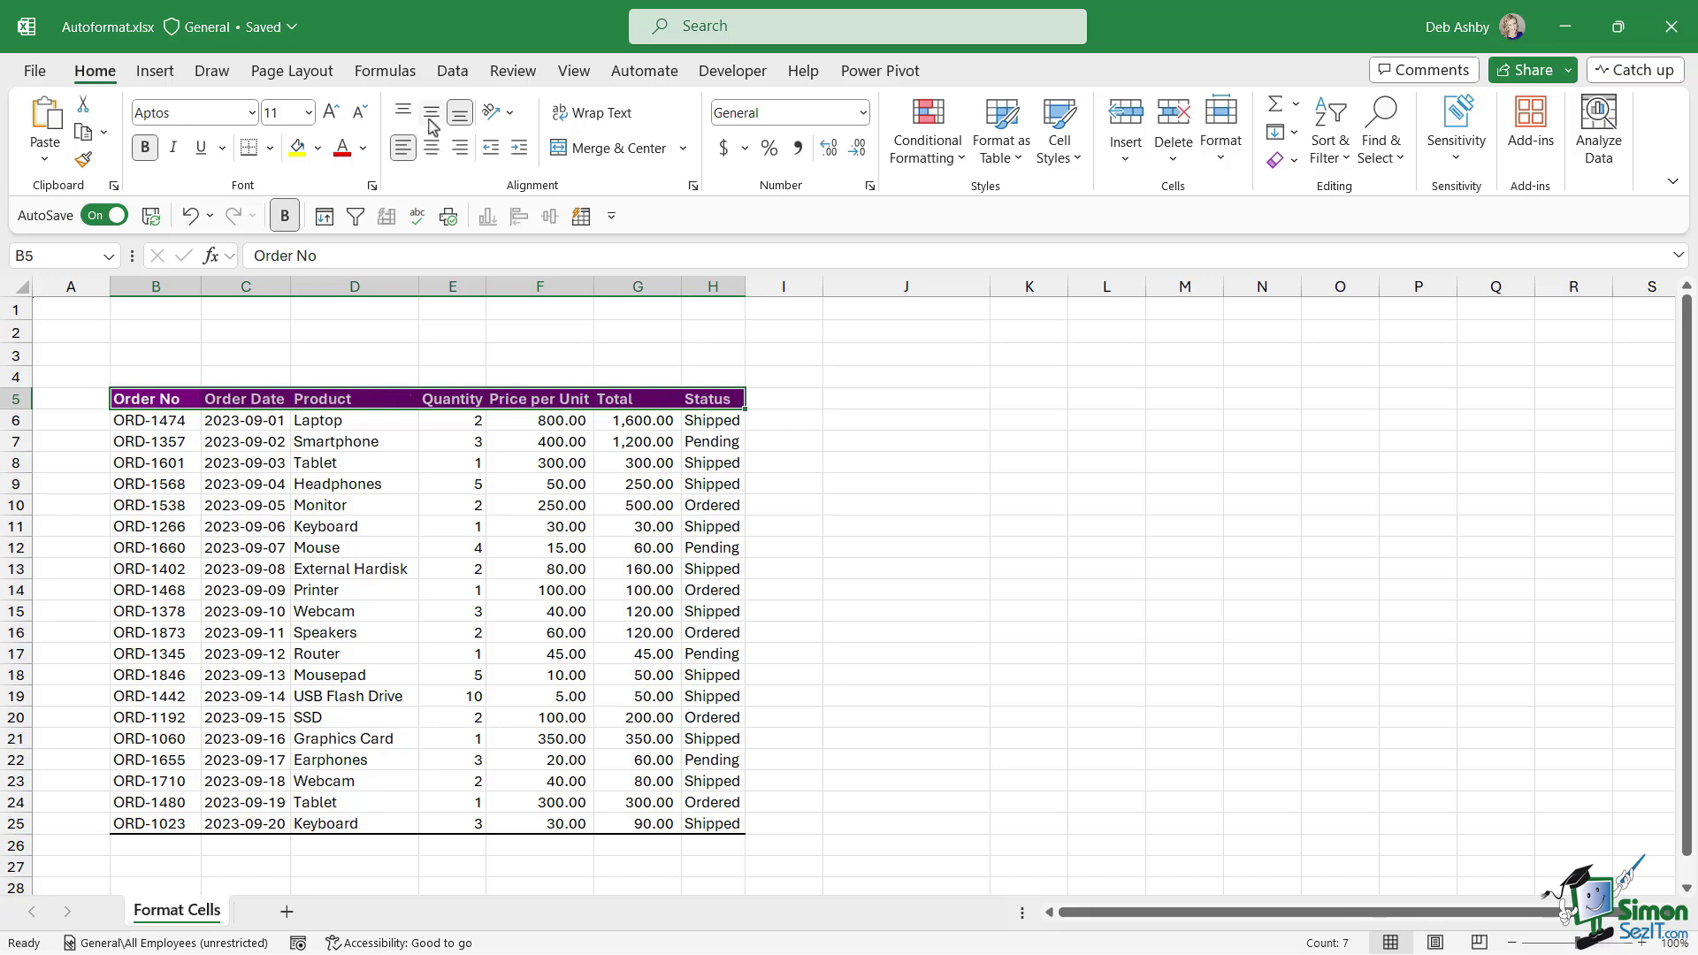
{"action": "left_click", "coordinate": [431, 148]}
{"action": "key", "text": "ctrl+z"}
{"action": "left_click", "coordinate": [557, 505]}
Widen columns F and E to fit Price per Unit and Quantity, then check the values
{"action": "left_click_drag", "start_coordinate": [595, 283], "coordinate": [607, 284]}
{"action": "left_click_drag", "start_coordinate": [485, 284], "coordinate": [505, 284]}
{"action": "left_click", "coordinate": [414, 553]}
{"action": "left_click", "coordinate": [491, 681]}
{"action": "left_click", "coordinate": [614, 589]}
{"action": "left_click", "coordinate": [557, 635]}
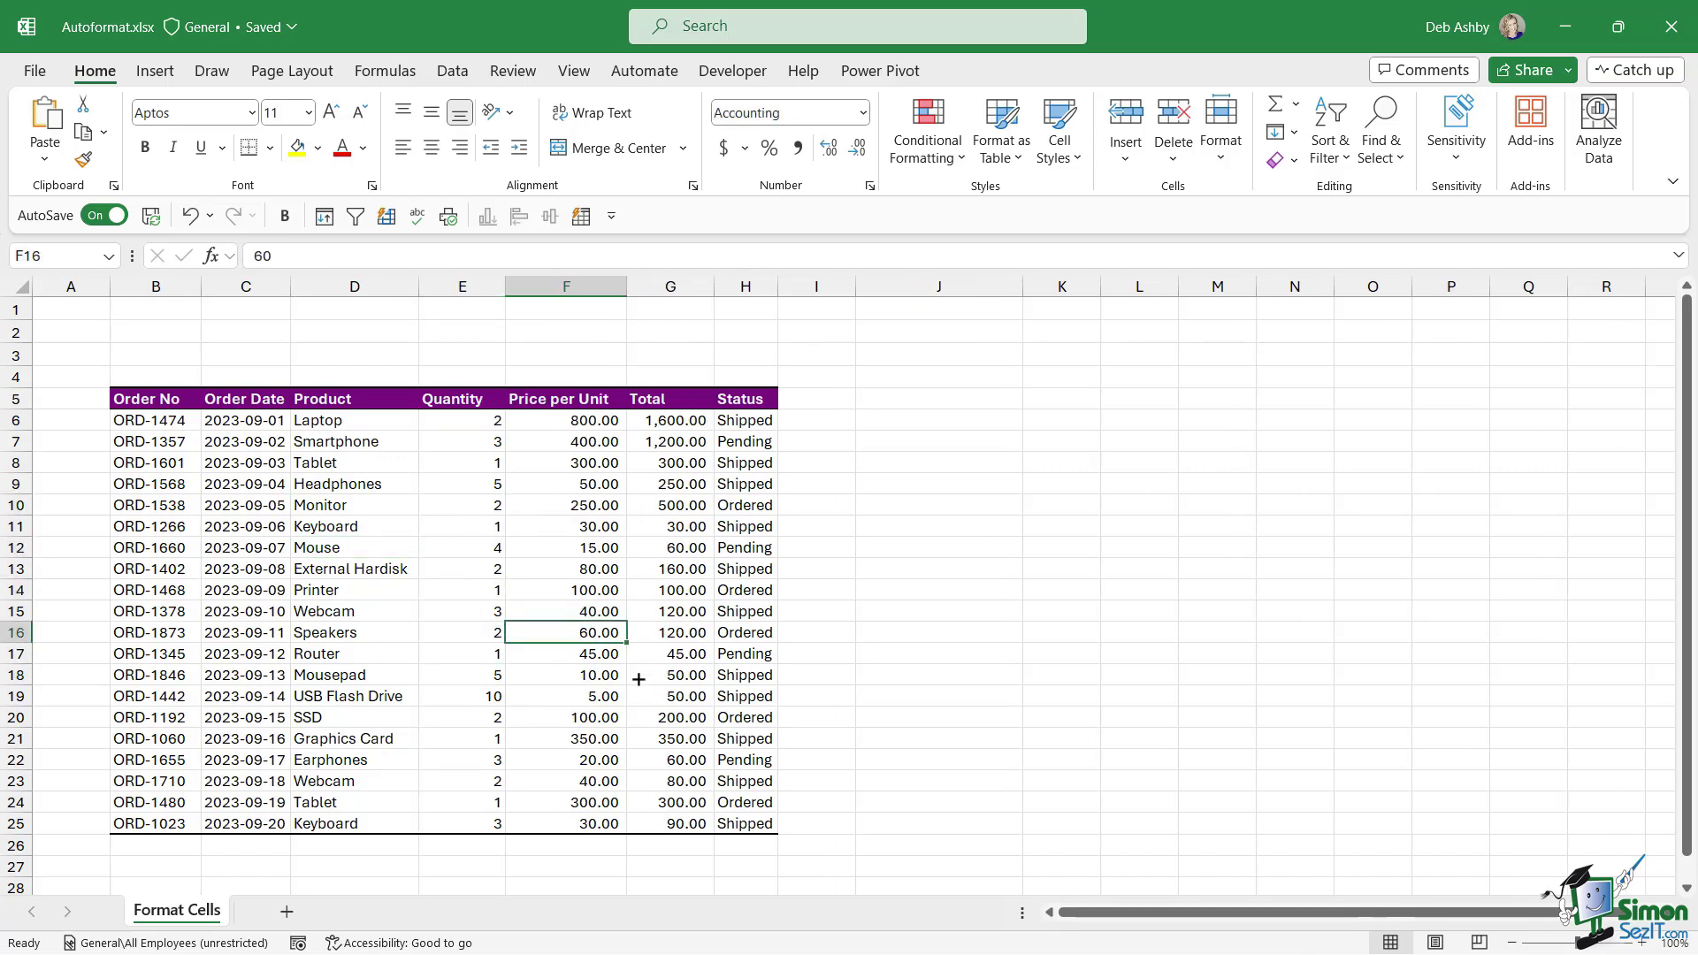